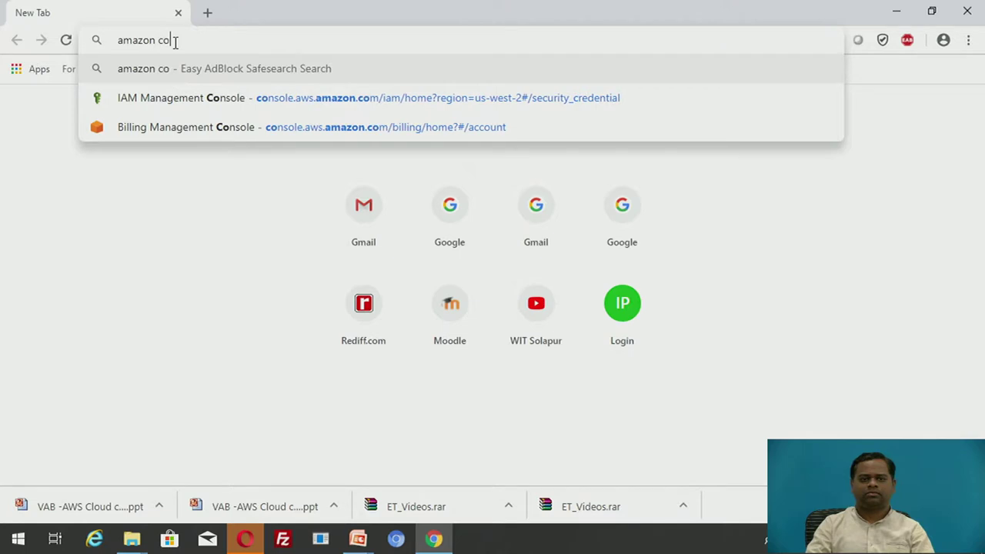
Replace the partly entered address with google.com and open the Google home page.
key("BackSpace")
key("BackSpace")
key("BackSpace")
key("BackSpace")
key("BackSpace")
key("BackSpace")
key("BackSpace")
key("BackSpace")
key("BackSpace")
type("google.com")
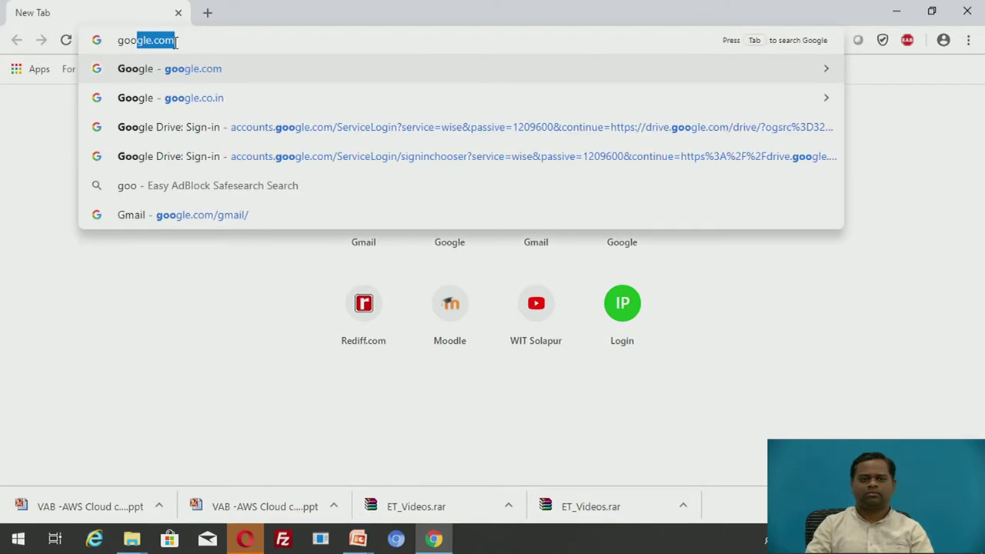
key("Return")
Search Google for "amazon console" and open the AWS Management Console result.
type("amzon")
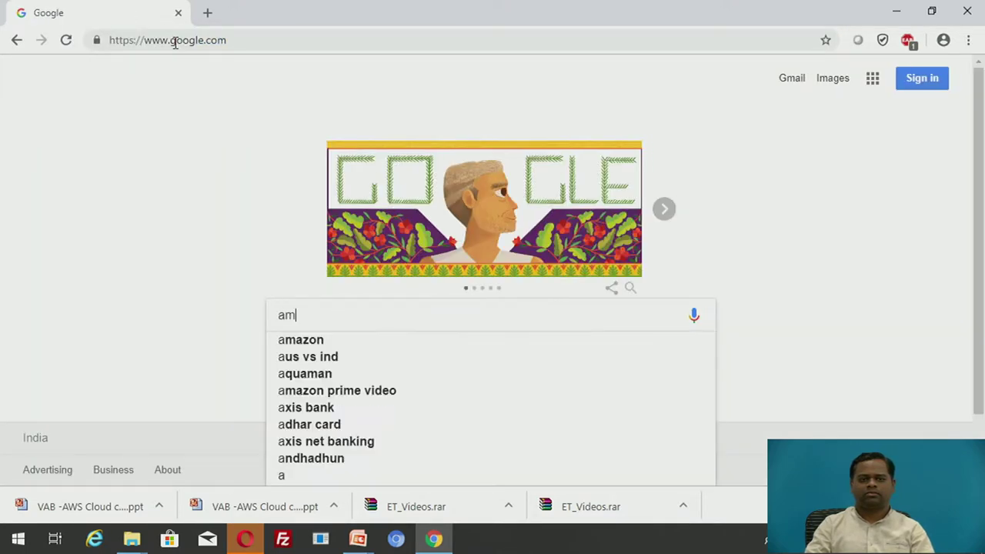
key("BackSpace")
key("BackSpace")
key("BackSpace")
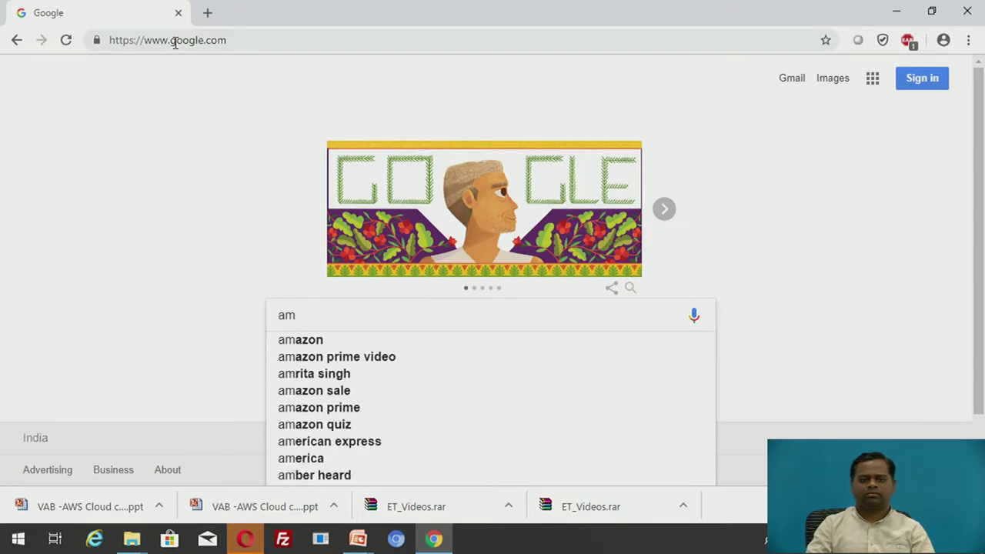
key("BackSpace")
type("az")
key("BackSpace")
key("BackSpace")
type("mazon cons")
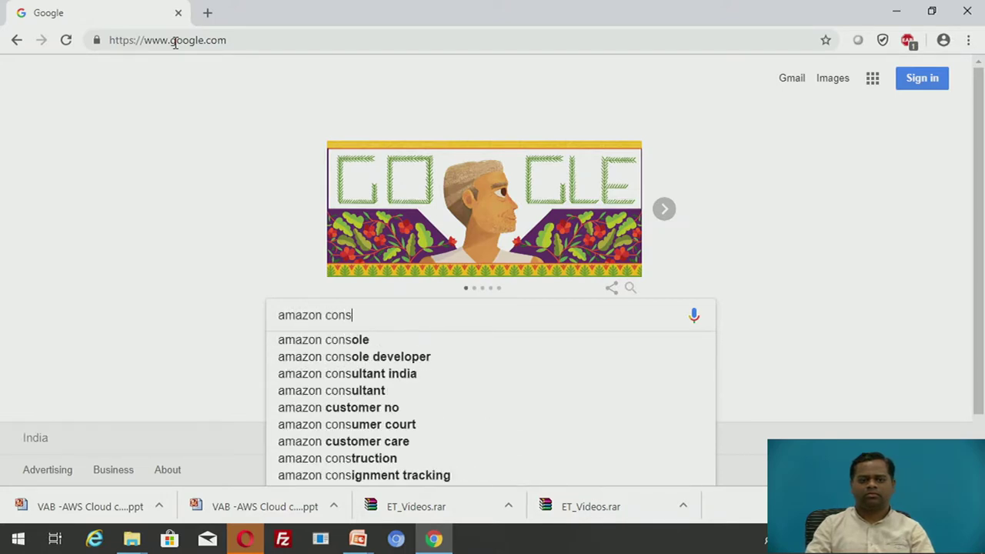
type("ole")
key("Return")
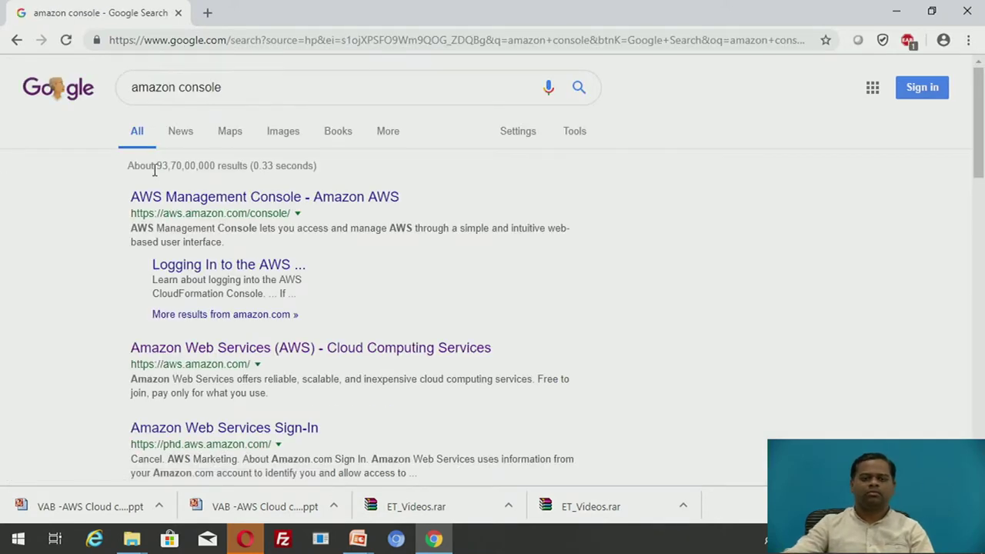
left_click(219, 201)
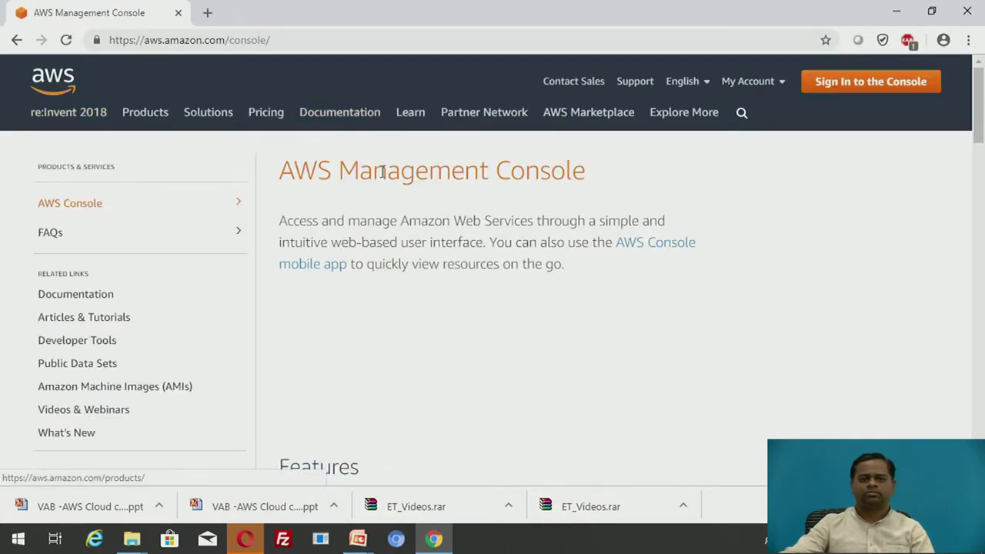
Sign in to the AWS console as root user with the account password, and decline to save the password in the browser.
left_click(872, 95)
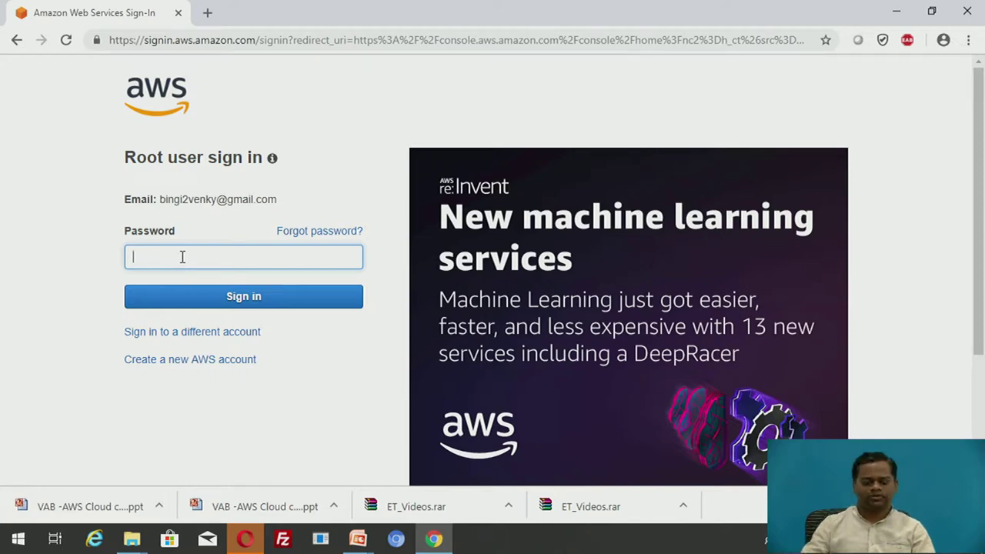
type("•")
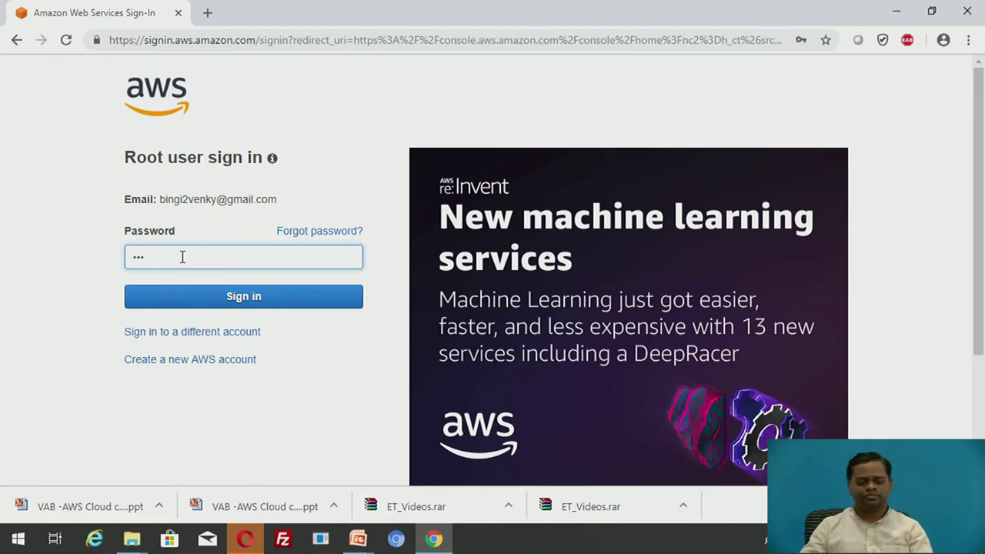
key("BackSpace")
key("BackSpace")
key("BackSpace")
key("BackSpace")
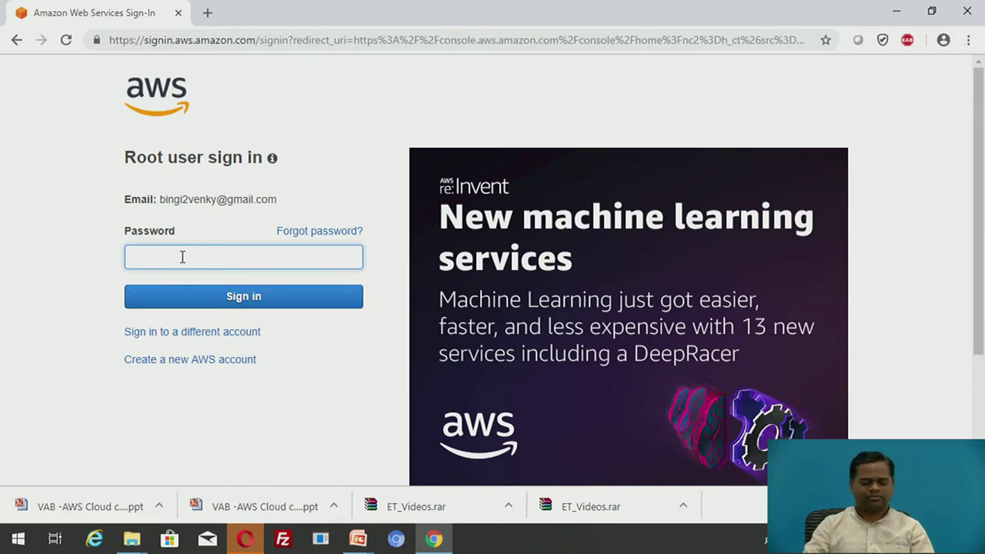
type("•••")
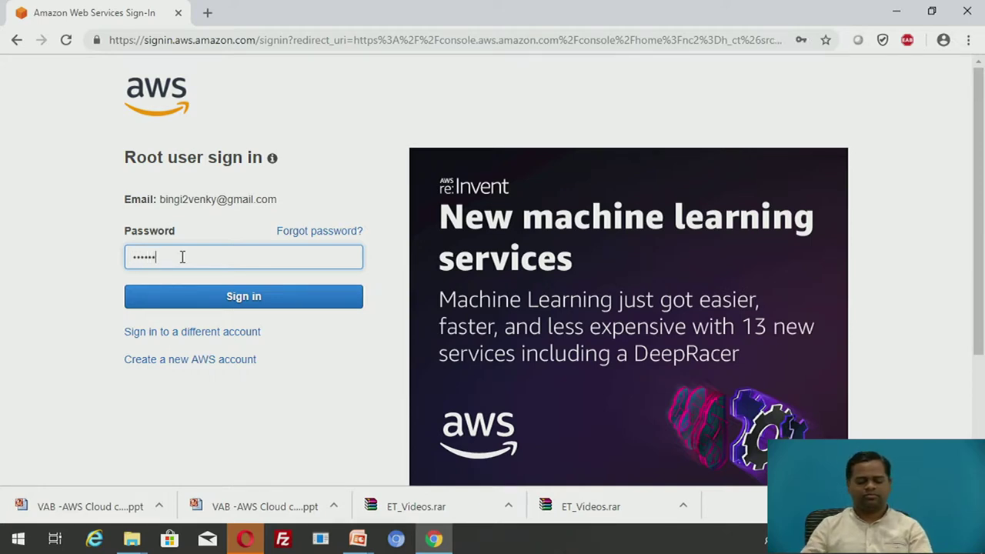
left_click(225, 299)
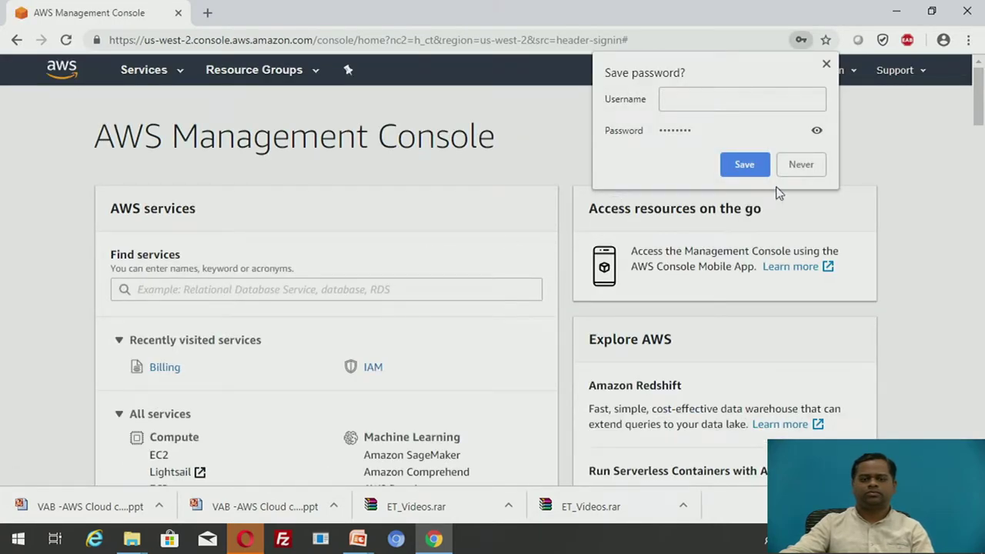
left_click(805, 167)
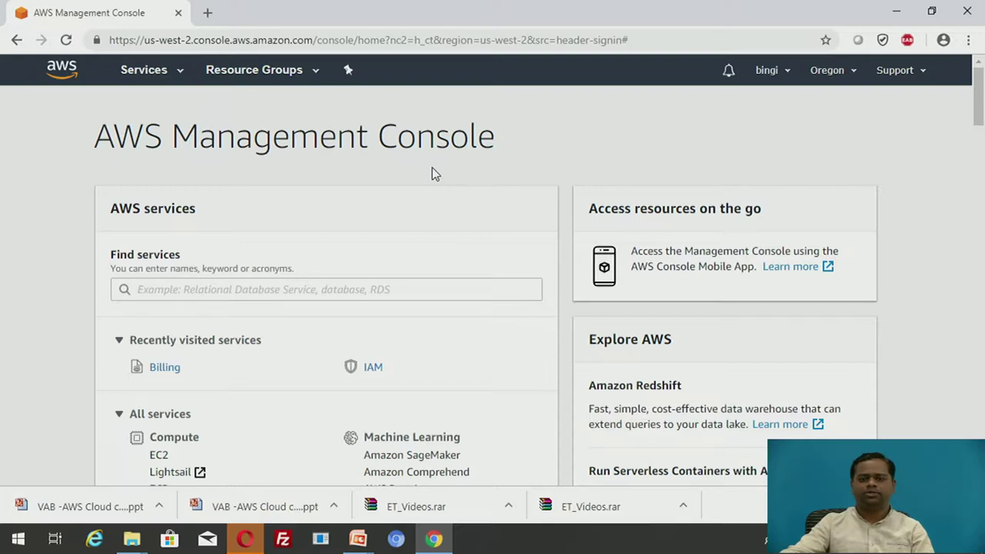
Examine the list of AWS regions offered in the console, from US East (N. Virginia) to South America (São Paulo).
left_click(855, 74)
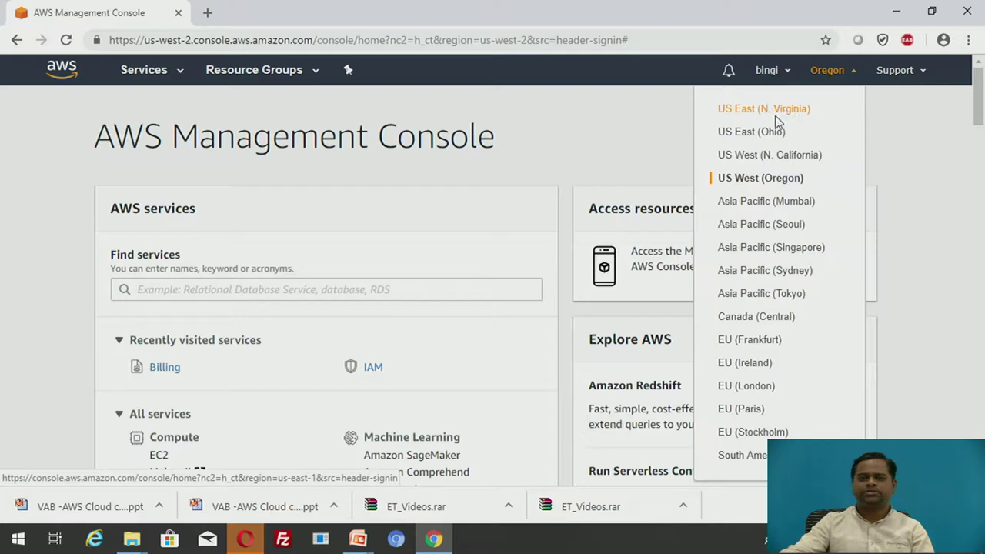
scroll(800, 245, "down", 2)
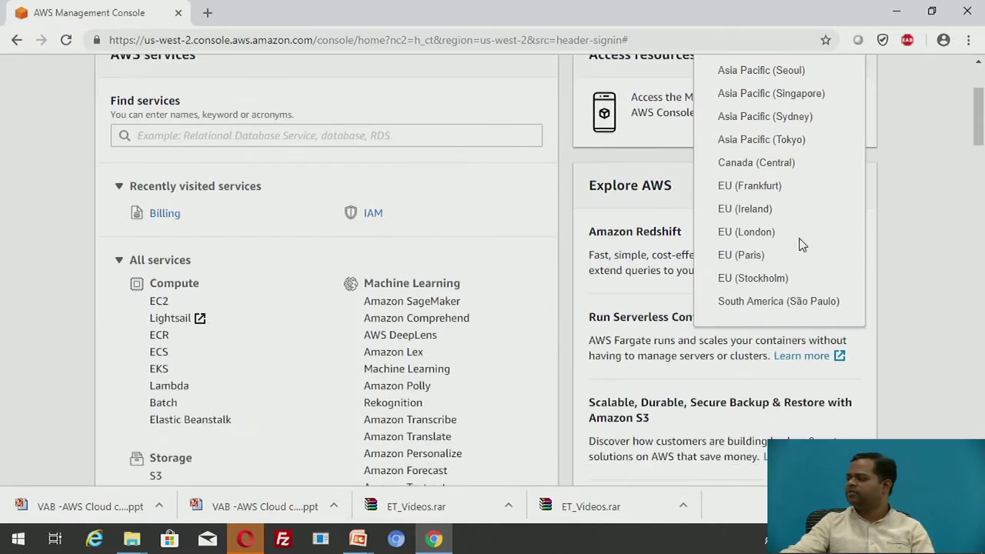
scroll(800, 244, "up", 2)
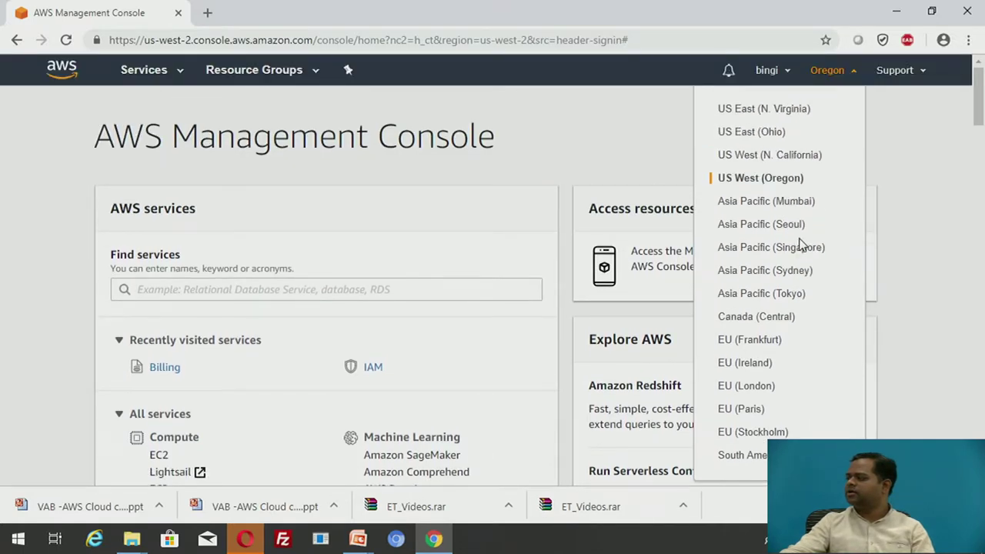
scroll(800, 244, "down", 2)
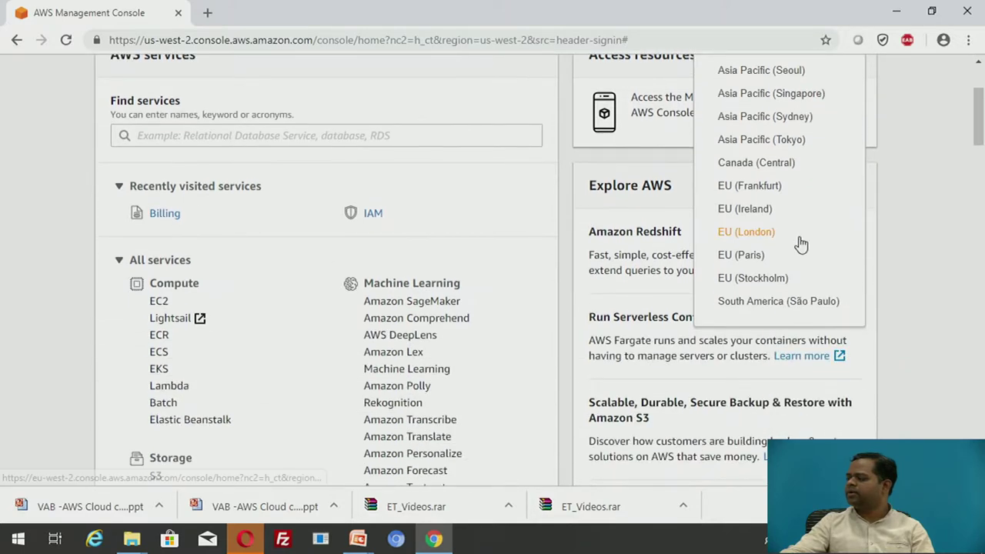
scroll(800, 245, "up", 2)
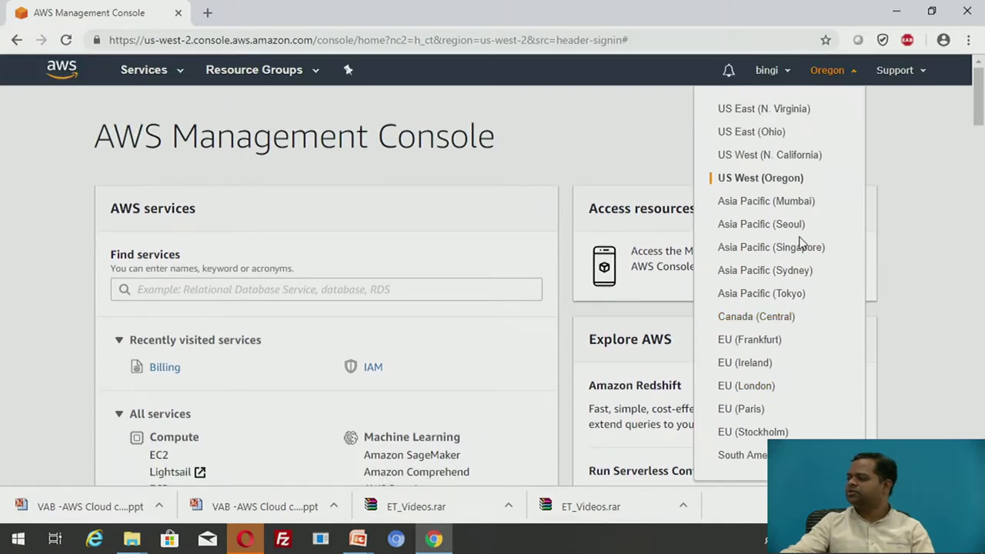
left_click(854, 76)
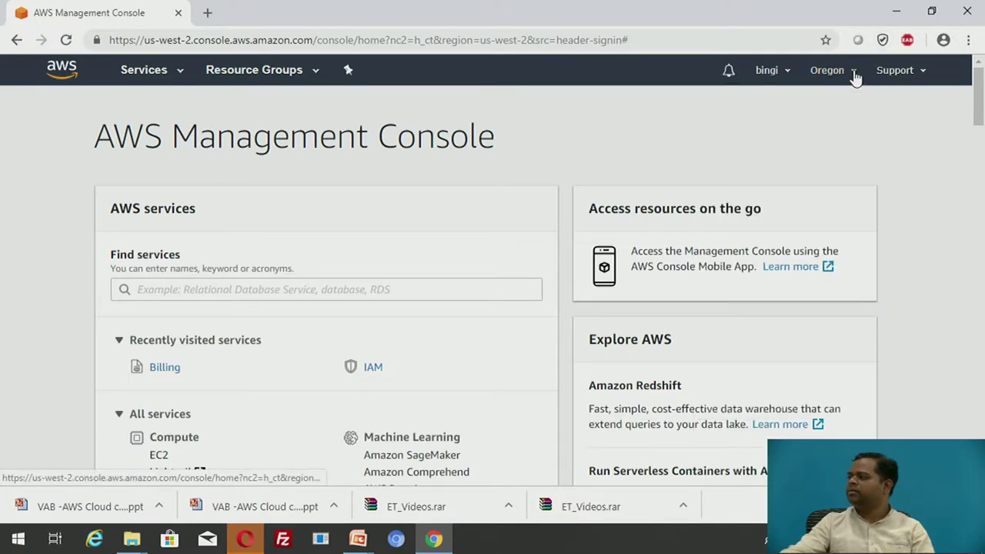
left_click(853, 75)
scroll(796, 300, "down", 4)
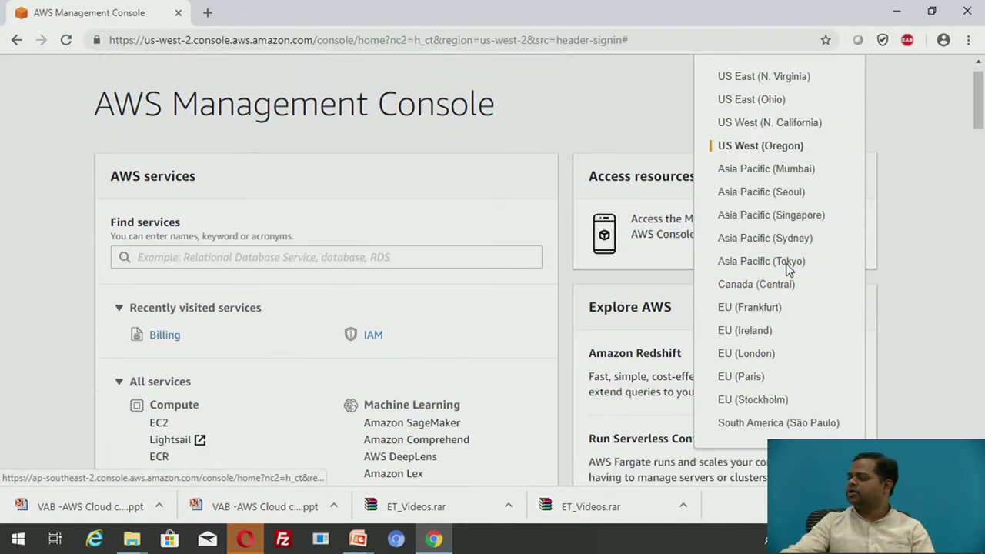
scroll(796, 302, "up", 4)
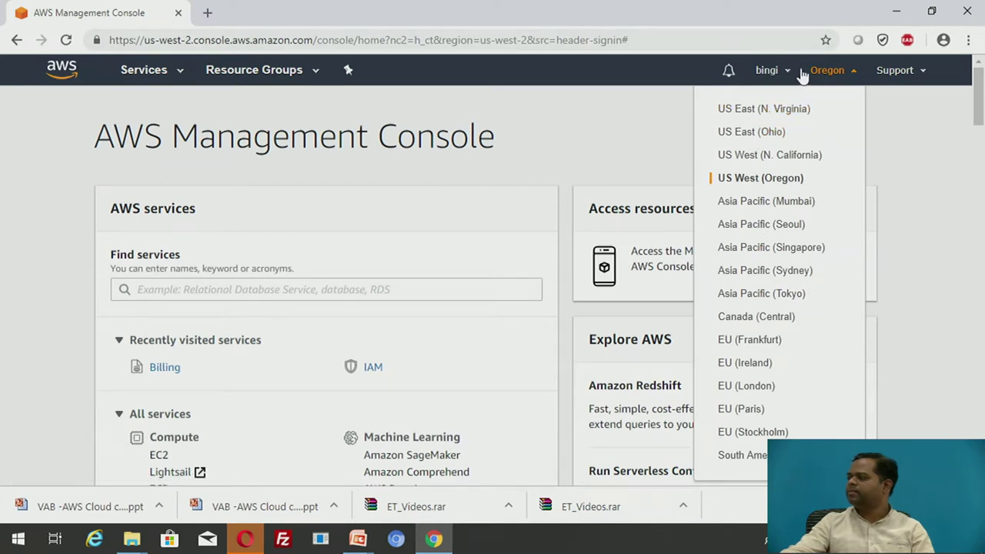
left_click(854, 75)
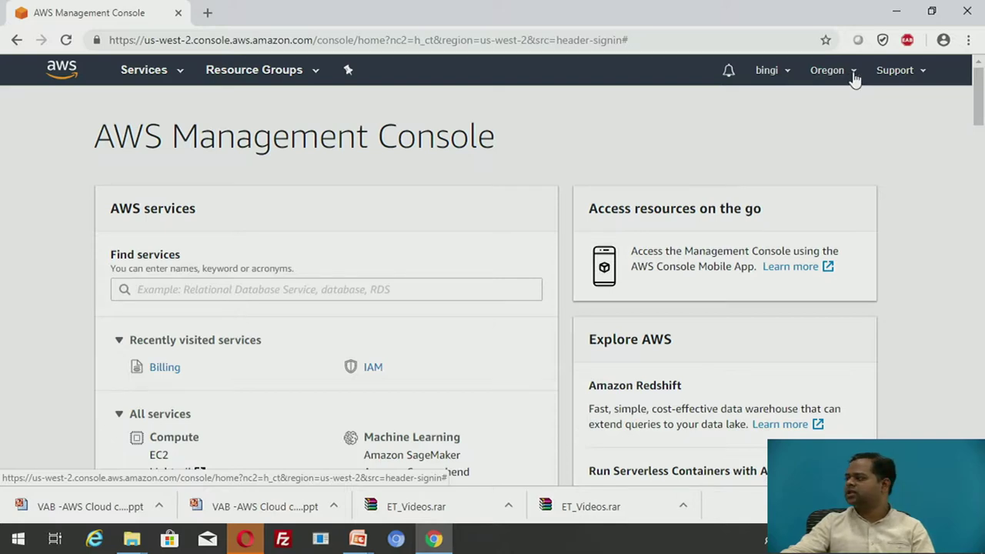
left_click(854, 74)
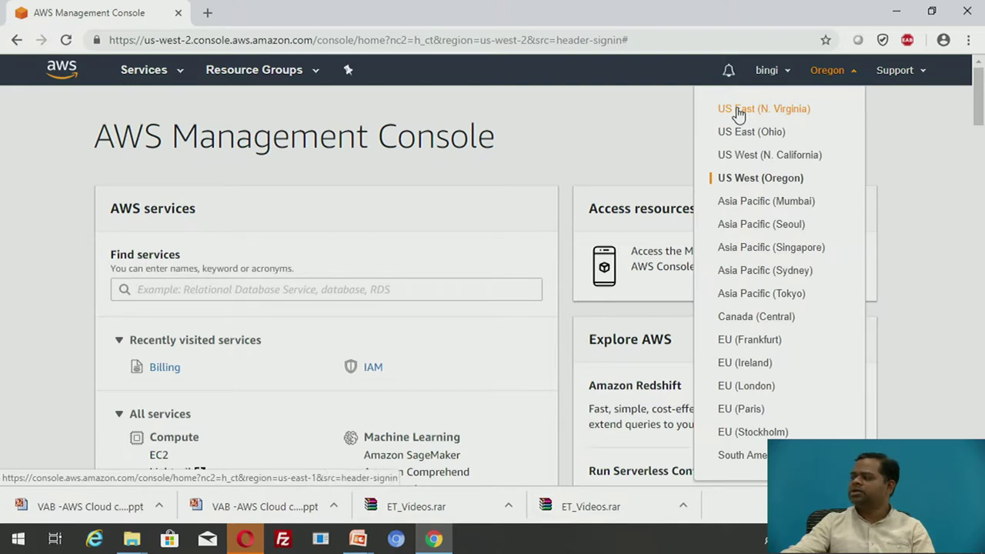
left_click(805, 77)
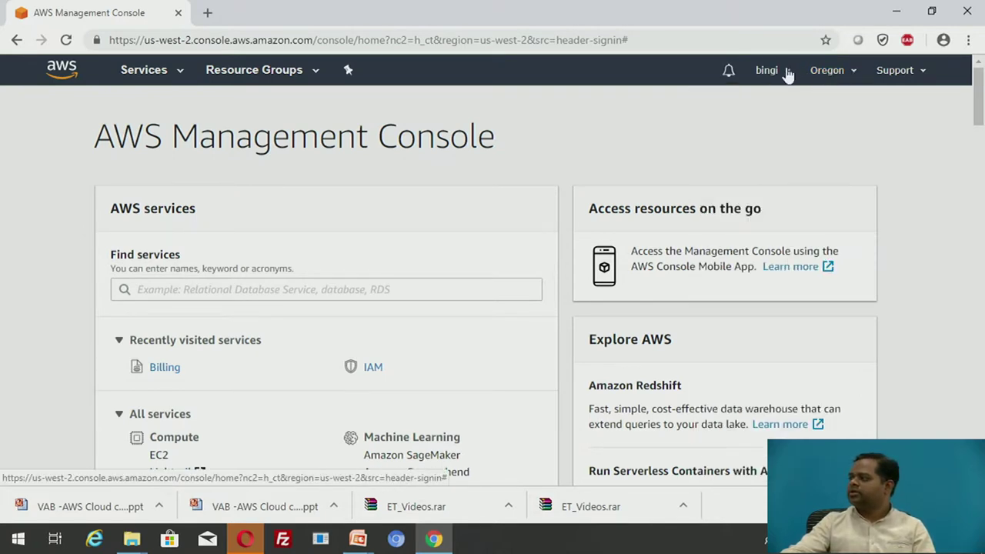
Open the My Account page and review its account settings, contact information and alternate contacts.
left_click(788, 73)
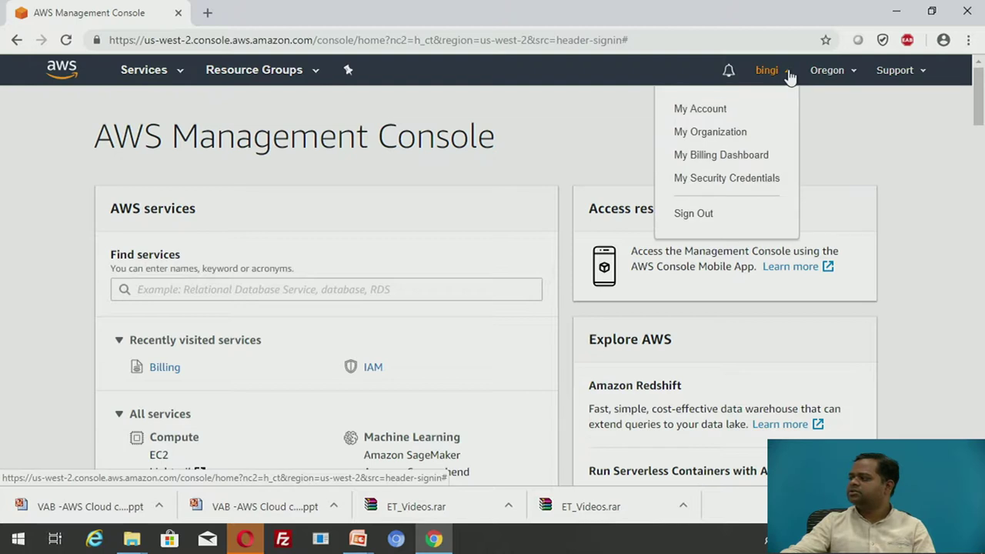
left_click(716, 110)
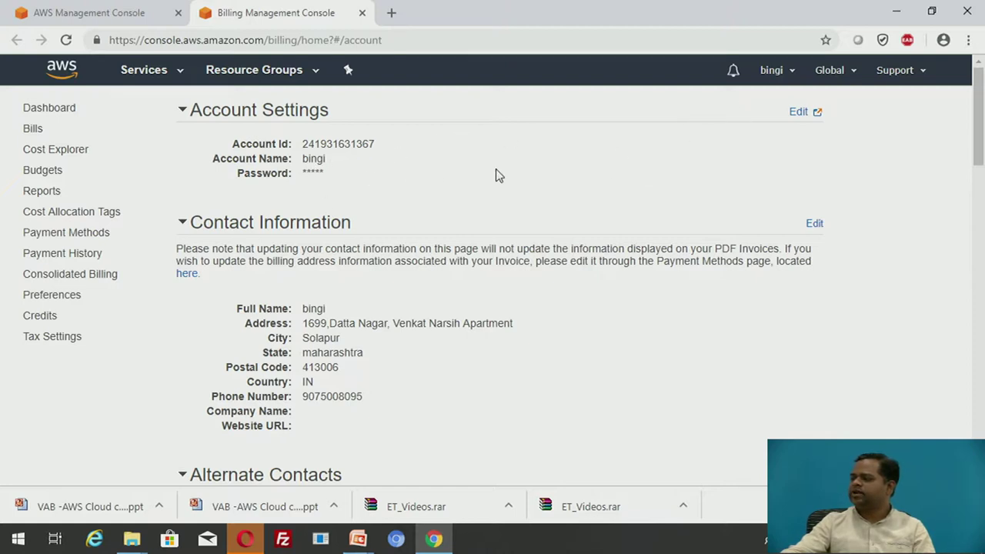
scroll(496, 175, "down", 1)
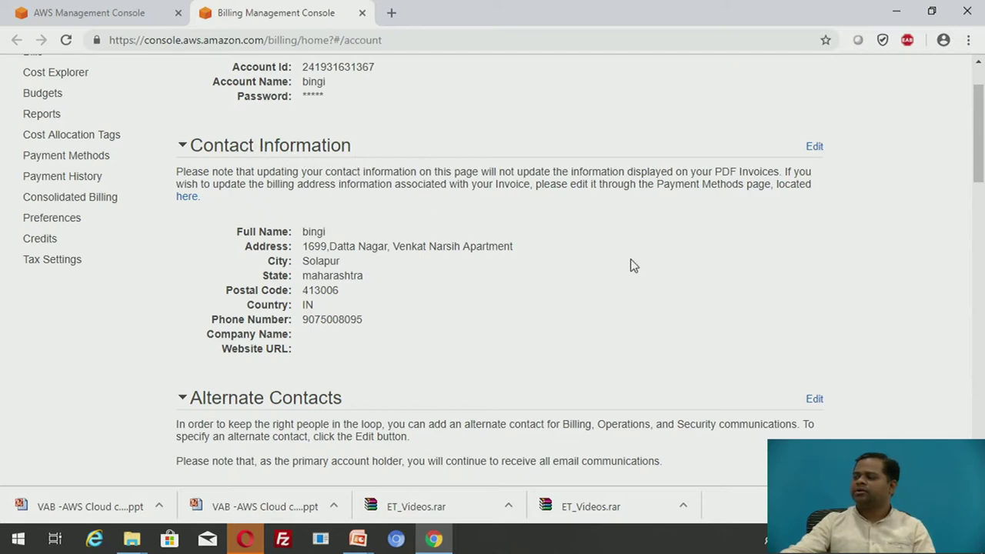
scroll(633, 265, "down", 1)
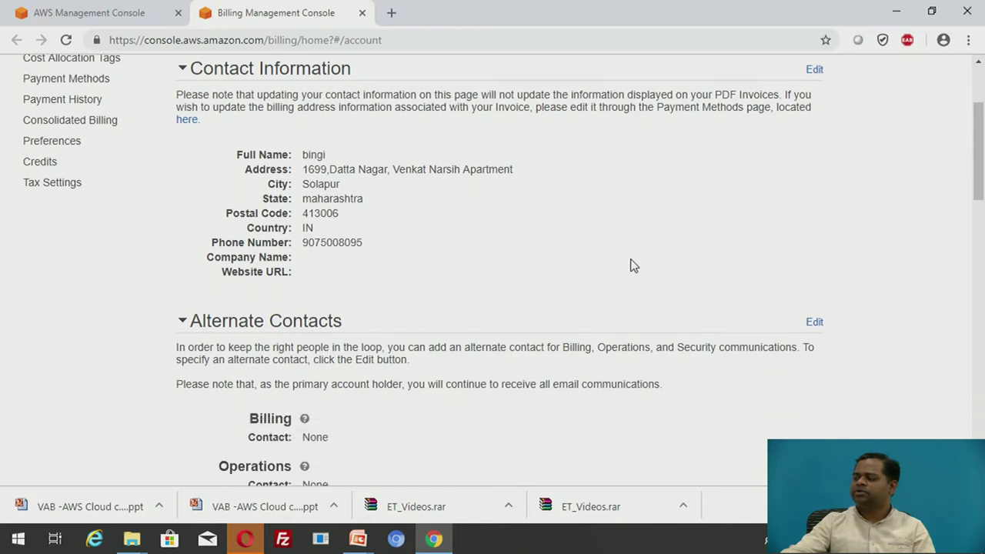
scroll(631, 264, "up", 1)
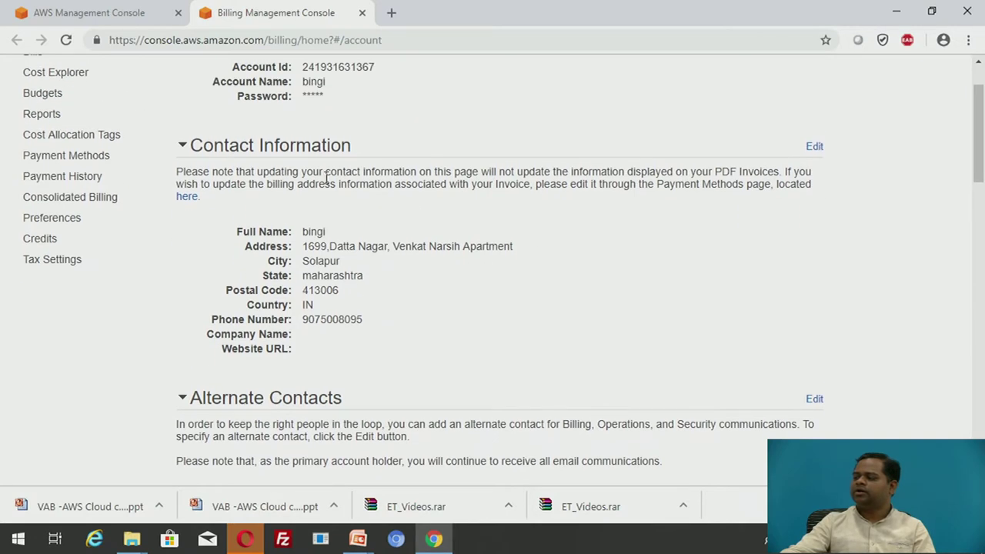
scroll(483, 264, "down", 2)
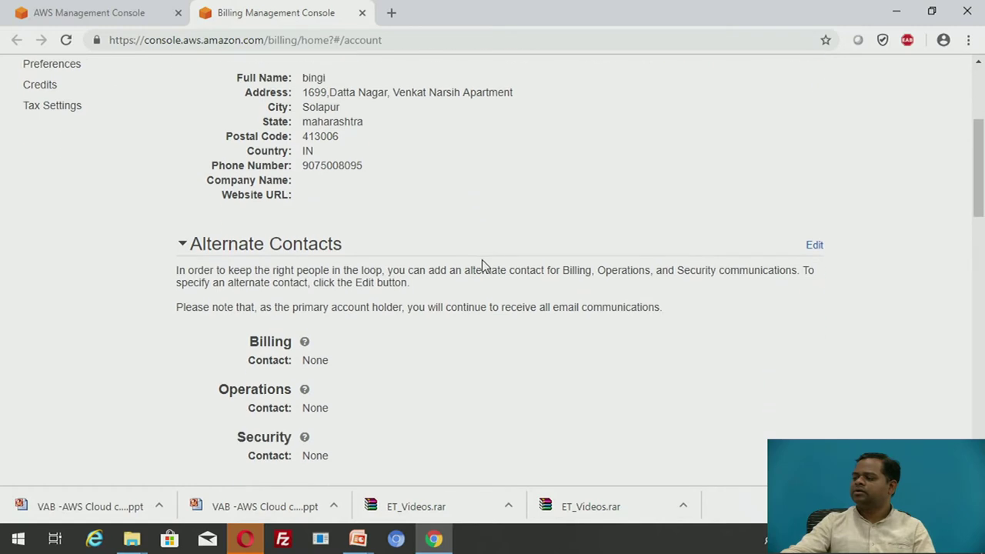
scroll(422, 212, "up", 1)
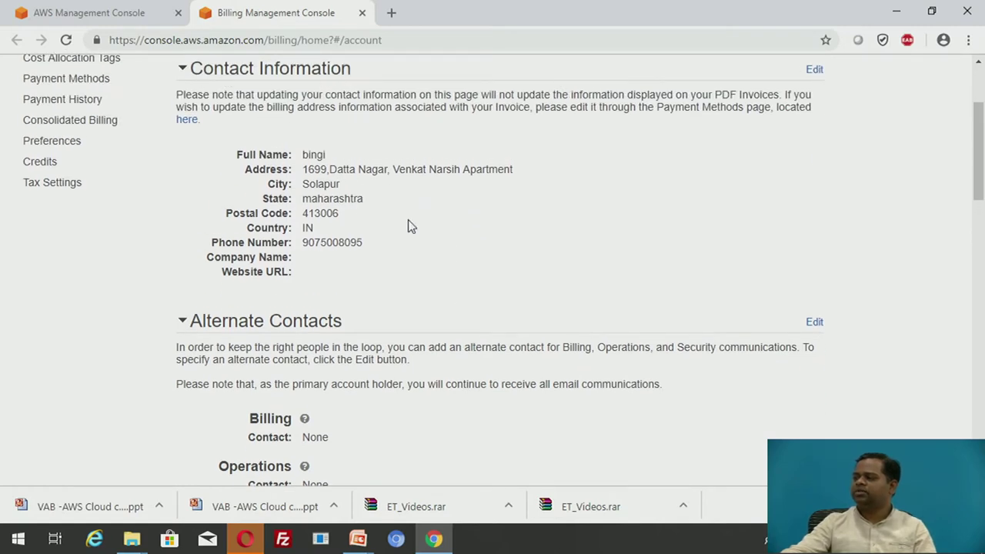
scroll(408, 224, "down", 1)
scroll(415, 221, "up", 1)
scroll(416, 222, "up", 1)
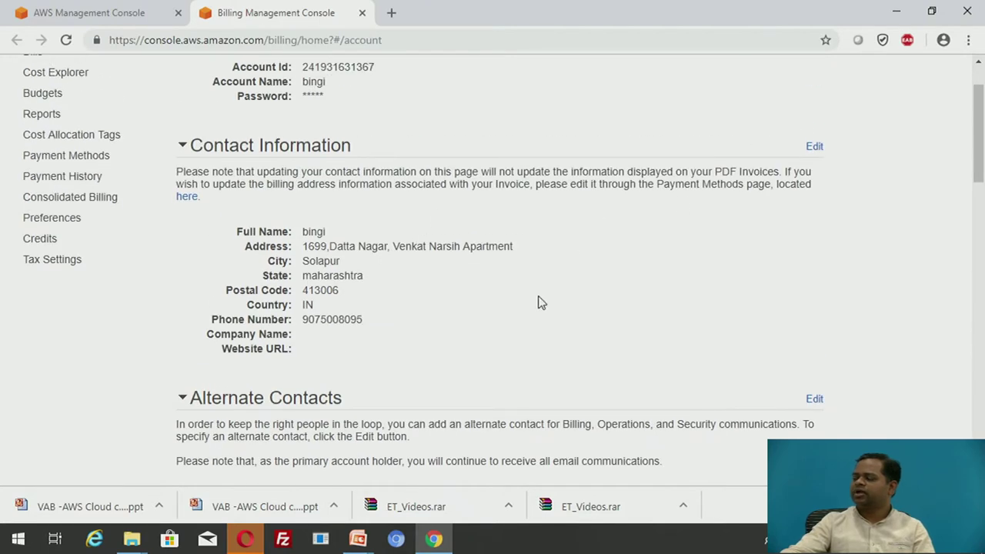
scroll(510, 303, "down", 1)
scroll(510, 301, "down", 3)
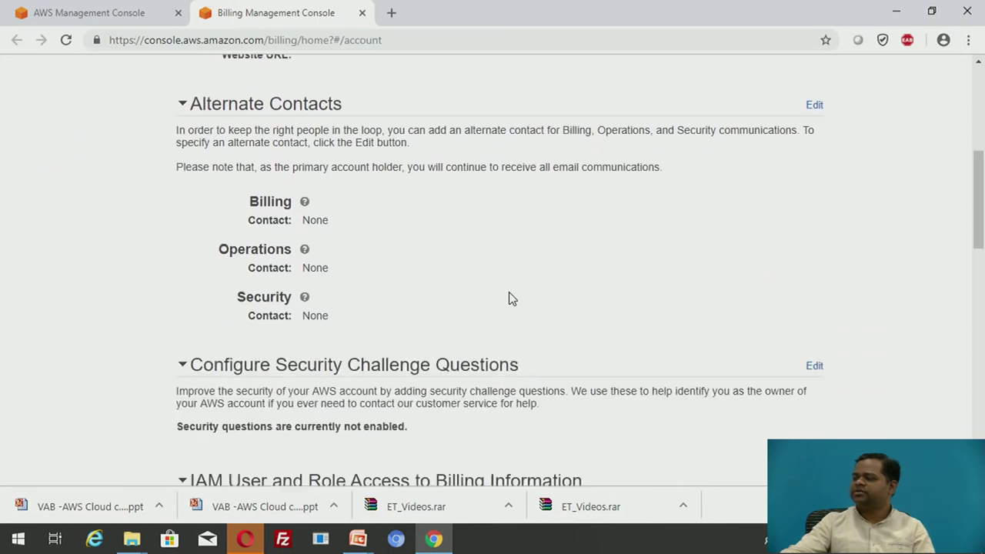
scroll(513, 294, "down", 1)
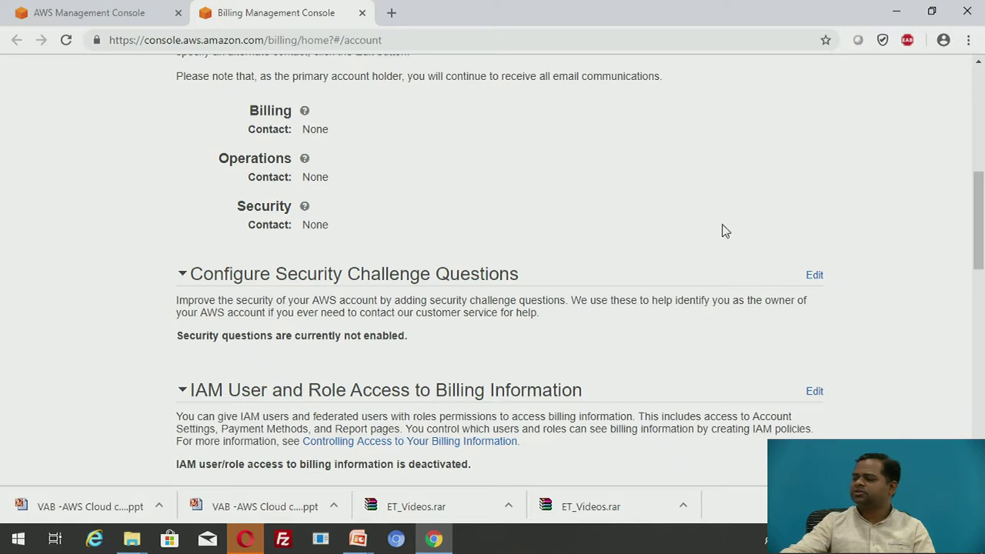
Open the security challenge questions for editing, and view them and the IAM user and role access to billing information section.
left_click(815, 278)
scroll(547, 228, "down", 2)
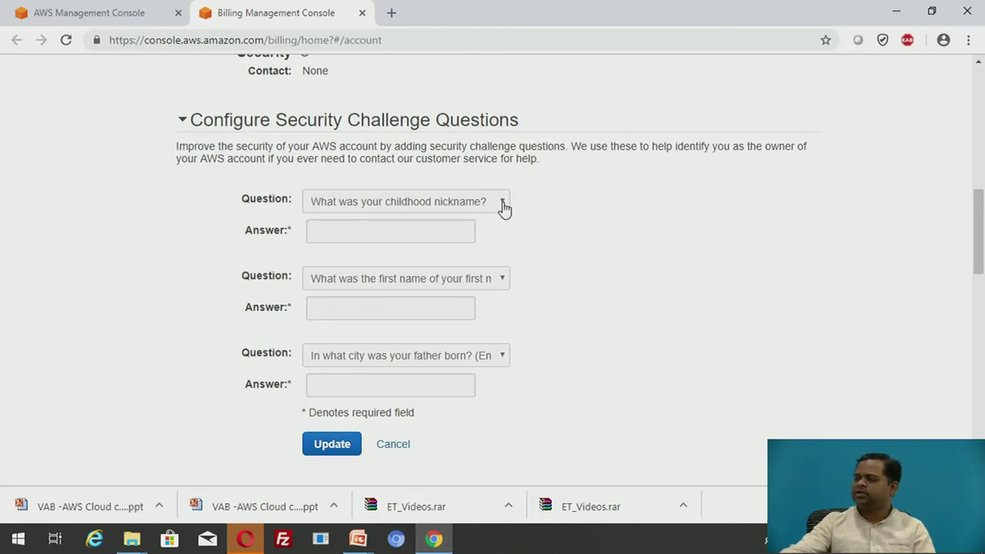
scroll(503, 208, "down", 2)
scroll(504, 208, "down", 1)
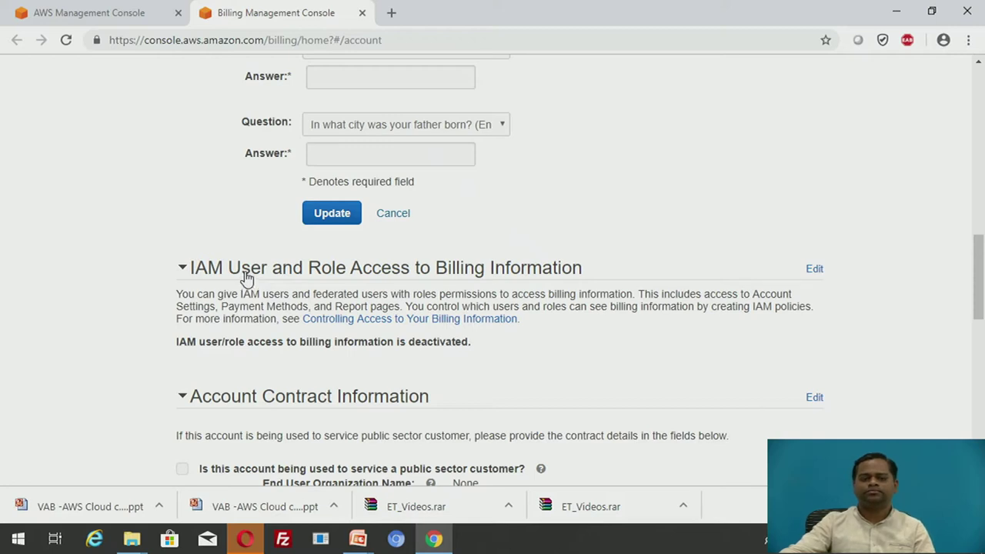
Review the rest of the account page: IAM billing access, account contract information, communication preferences, AWS Support plans and GovCloud (US).
scroll(246, 277, "down", 1)
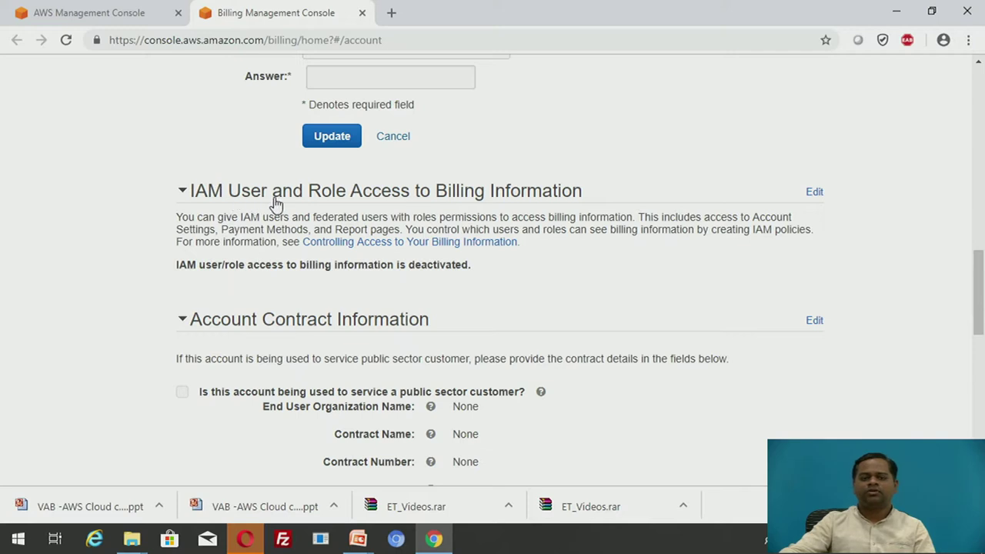
scroll(494, 225, "down", 1)
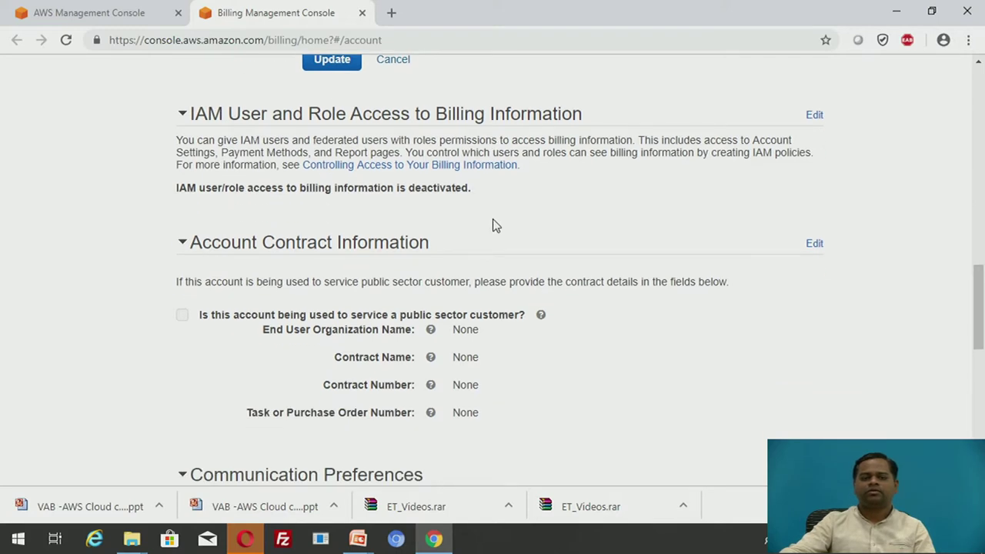
scroll(495, 225, "down", 2)
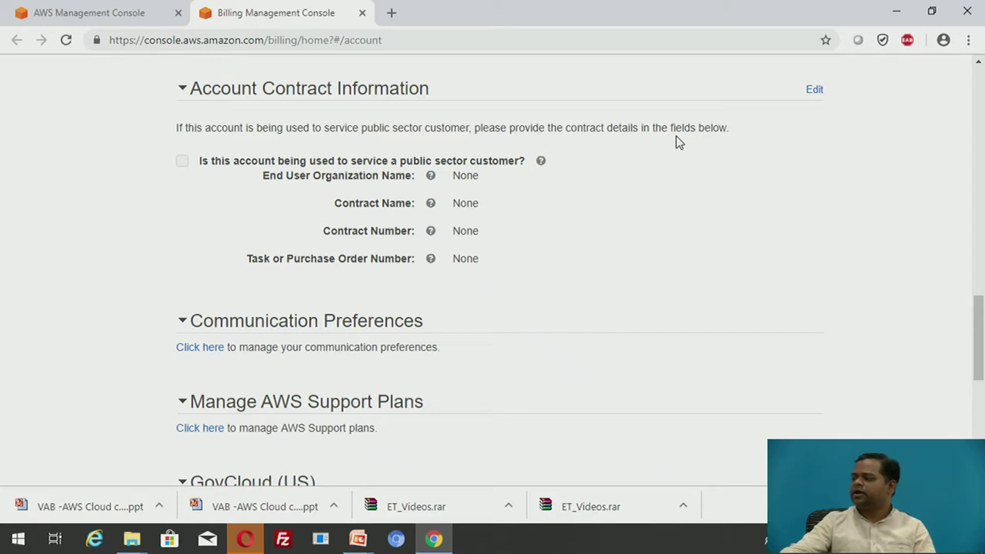
scroll(677, 141, "down", 1)
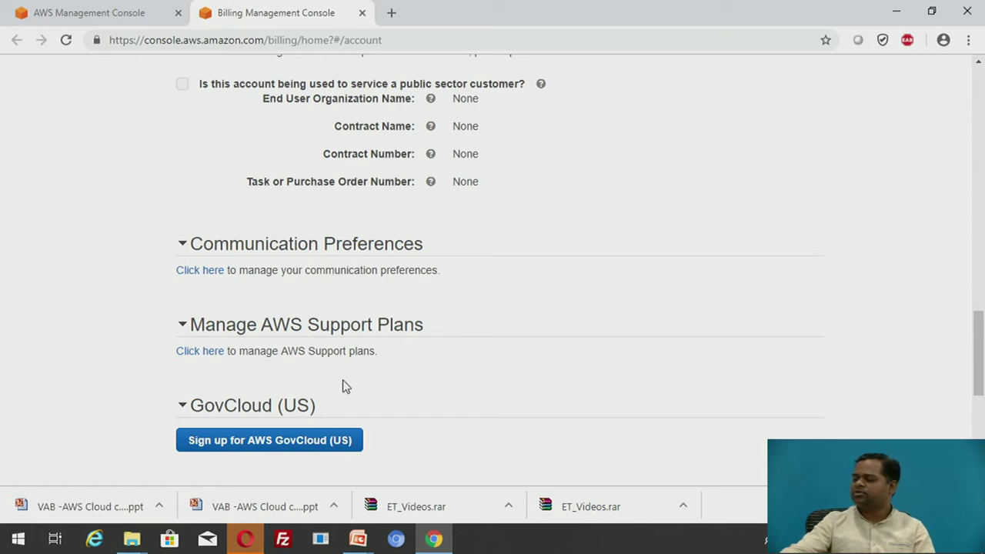
Open the My Organization page and view the AWS Organizations introduction.
scroll(377, 392, "up", 20)
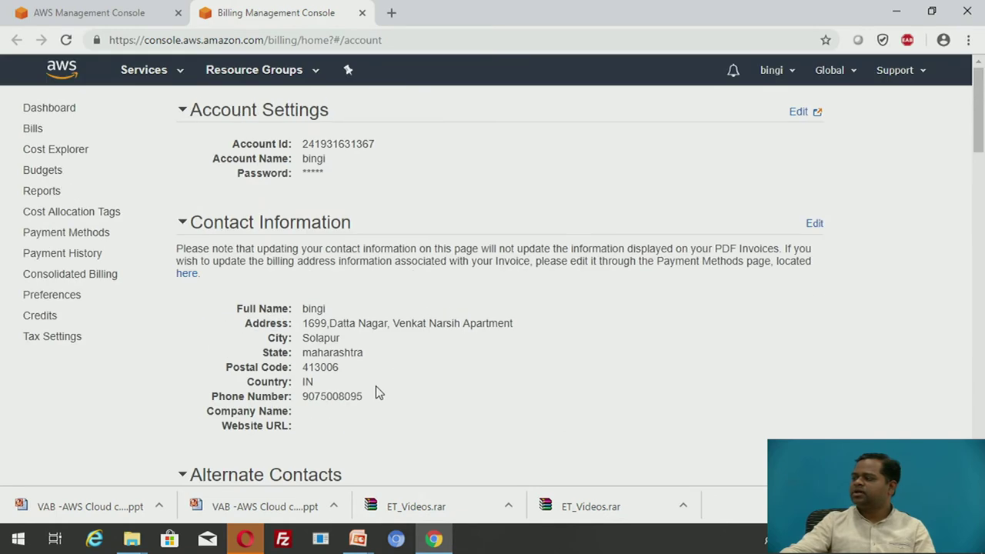
left_click(793, 77)
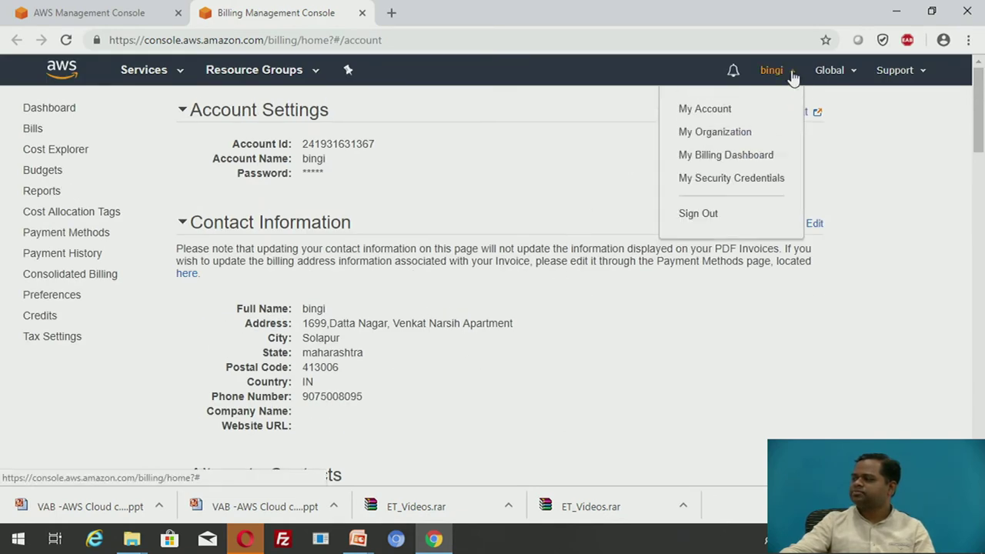
left_click(728, 137)
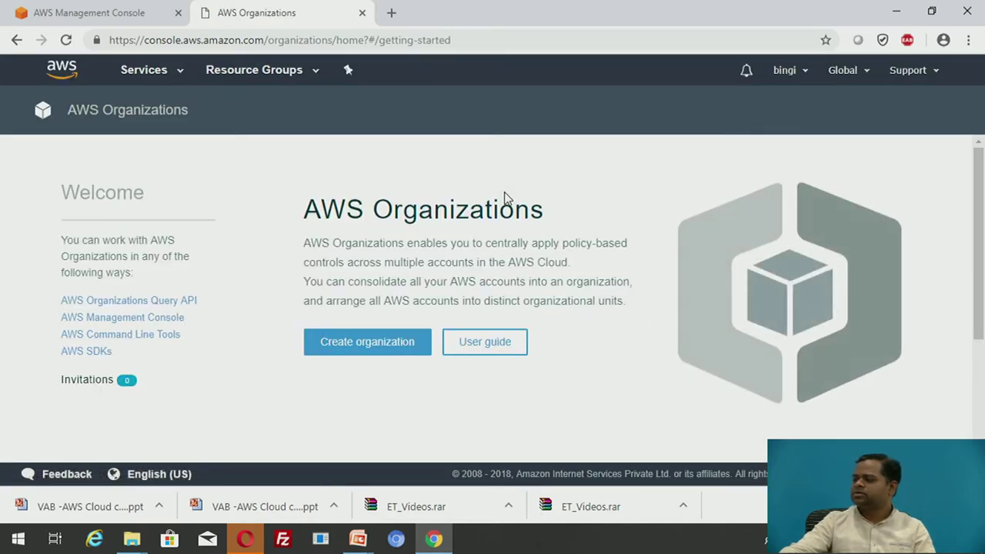
scroll(503, 198, "down", 1)
scroll(504, 199, "up", 1)
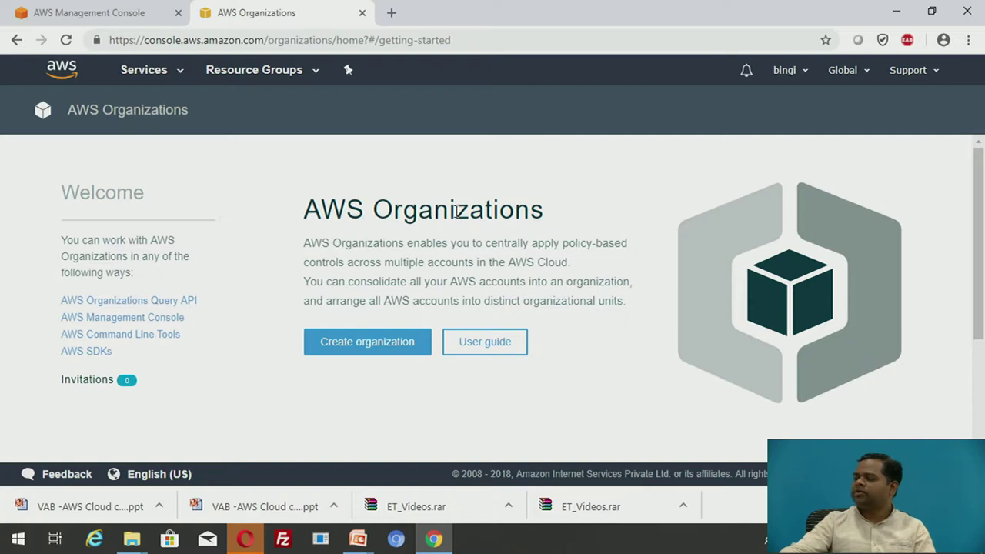
Open the billing dashboard, review its spend summary and free tier usage, and open the bill details for December 2018.
left_click(806, 73)
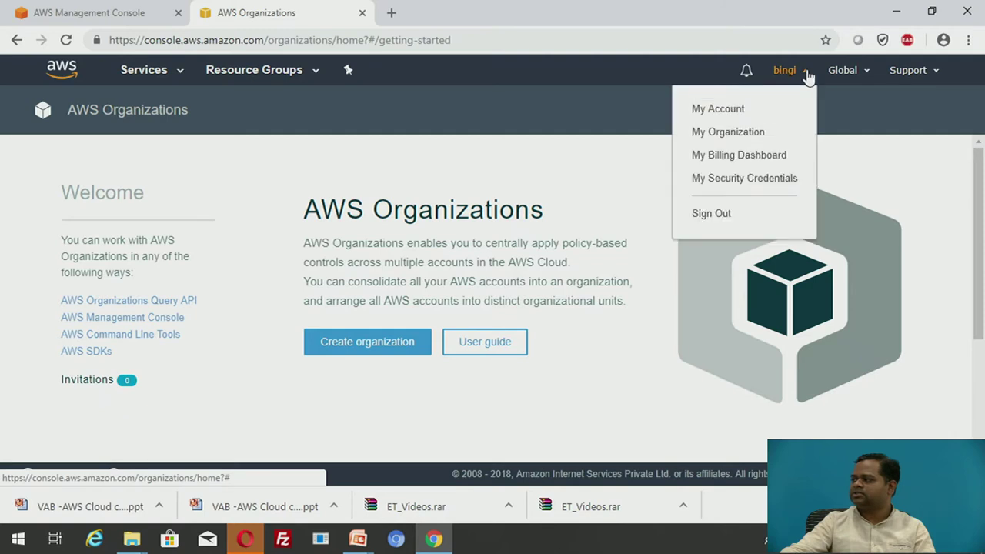
left_click(745, 157)
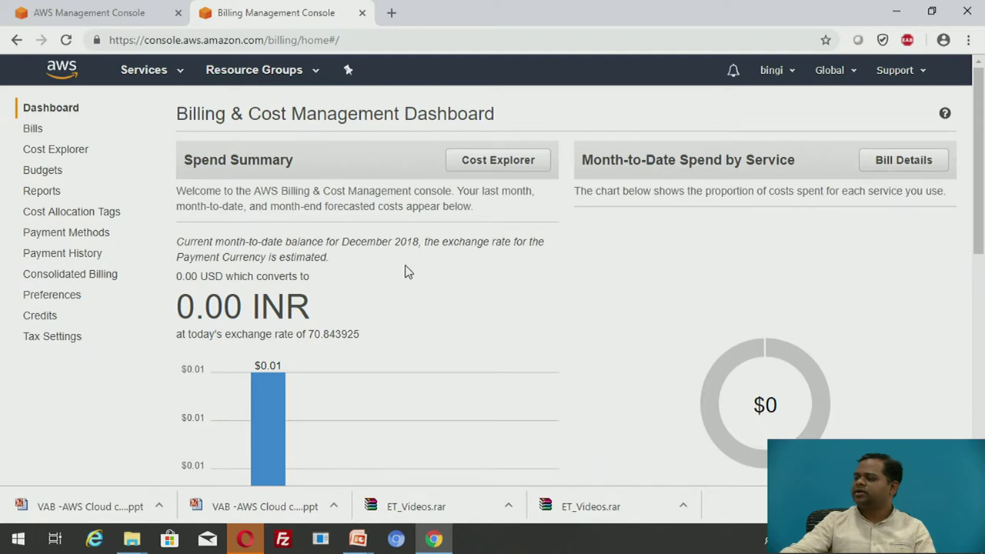
scroll(408, 273, "down", 3)
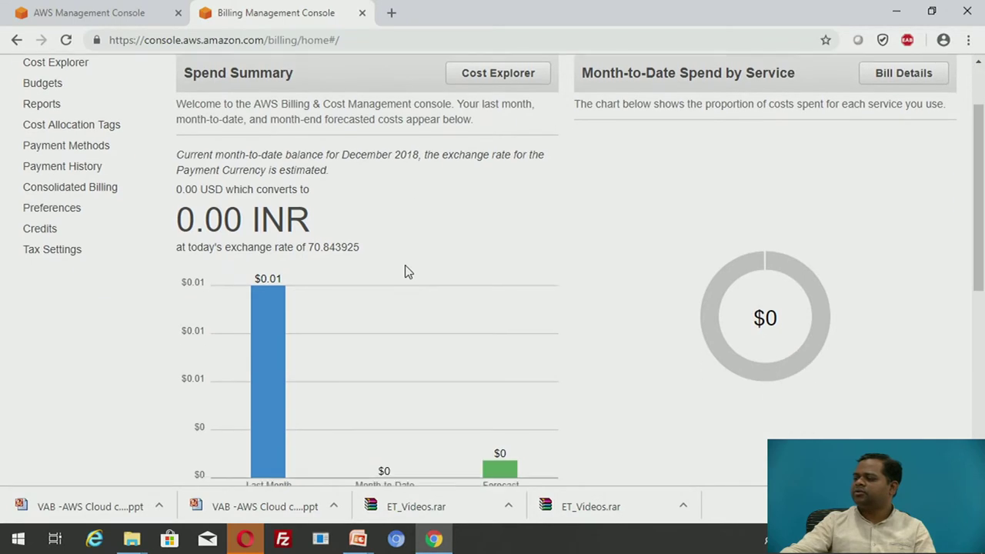
scroll(408, 272, "down", 2)
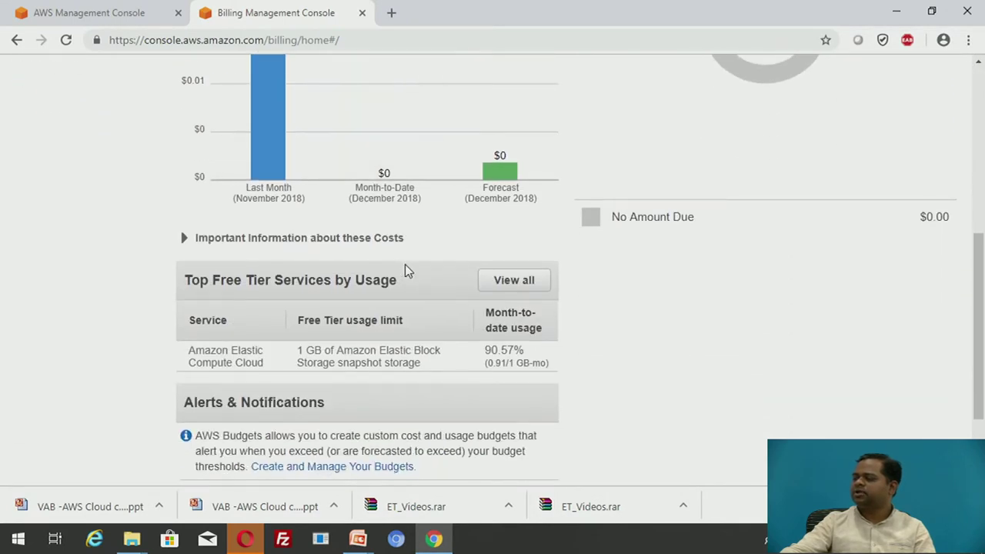
scroll(406, 271, "up", 5)
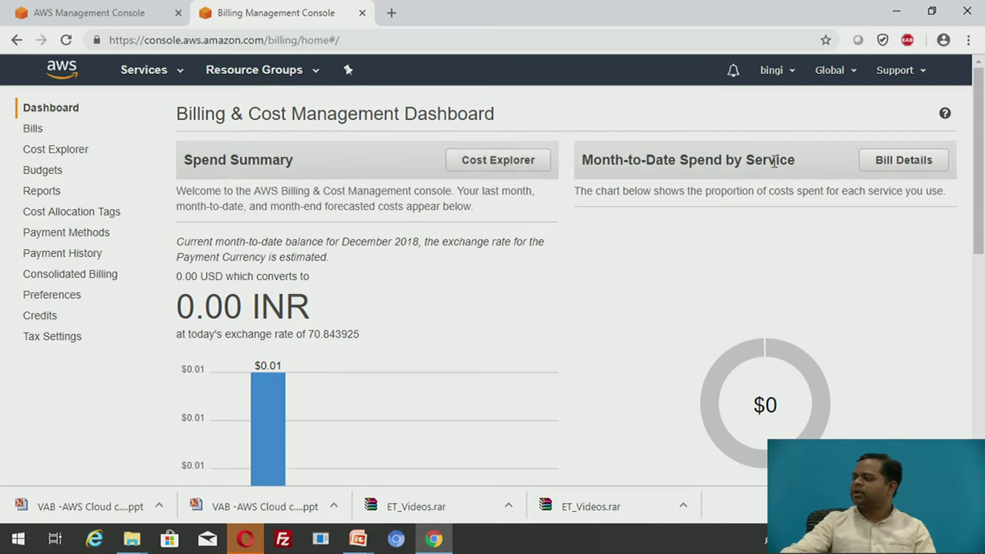
left_click(914, 165)
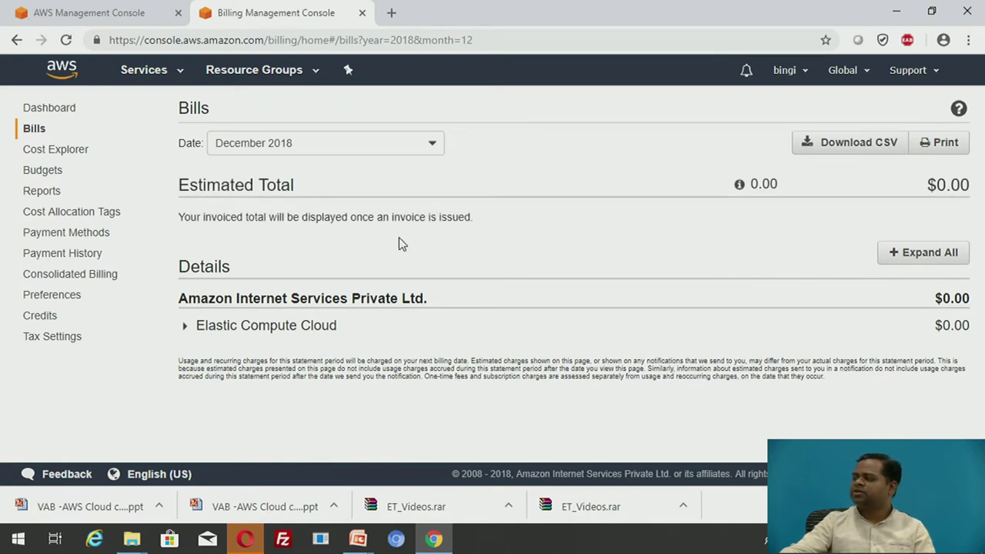
Open the account's security credentials page and view its password, multi-factor authentication (MFA) and access keys sections.
left_click(800, 70)
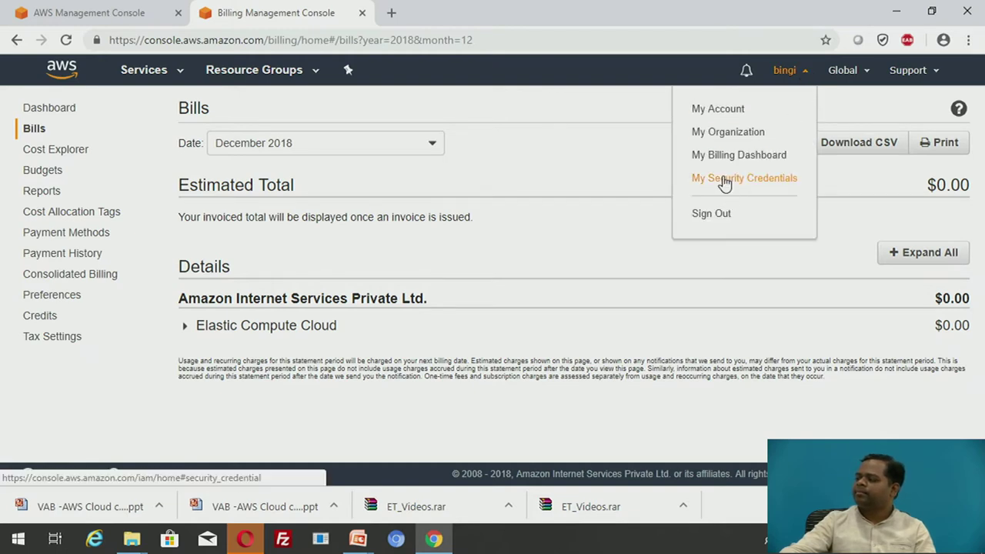
left_click(724, 181)
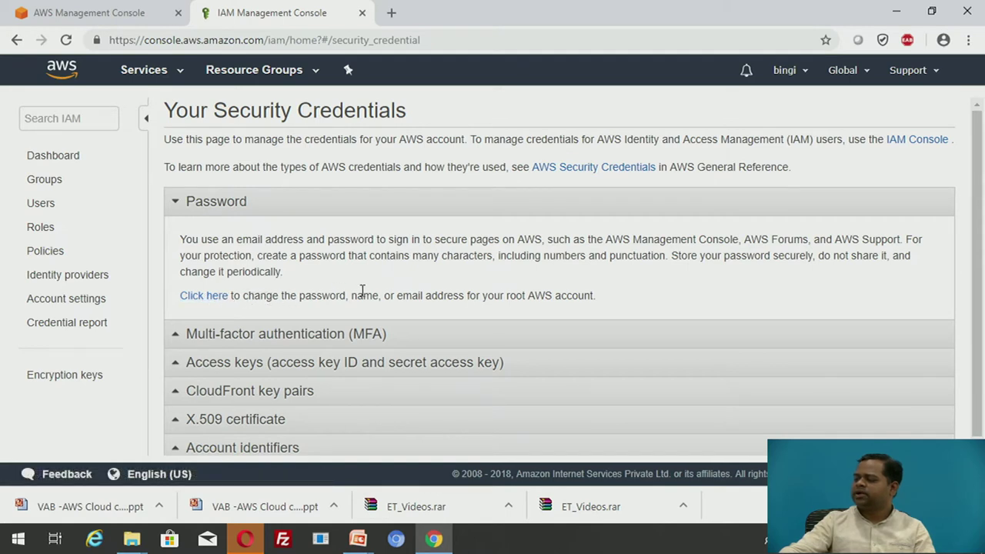
scroll(362, 291, "down", 1)
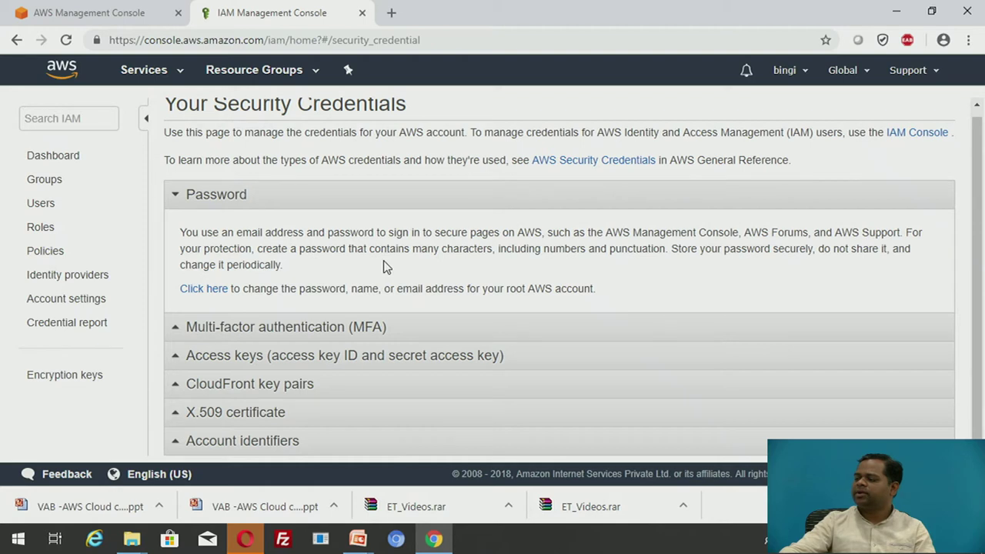
left_click(307, 328)
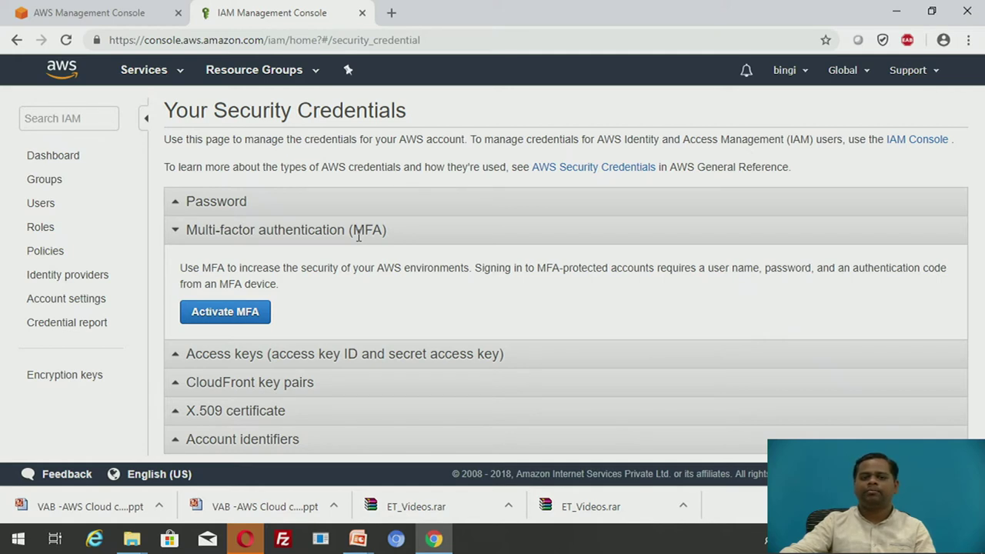
left_click(223, 361)
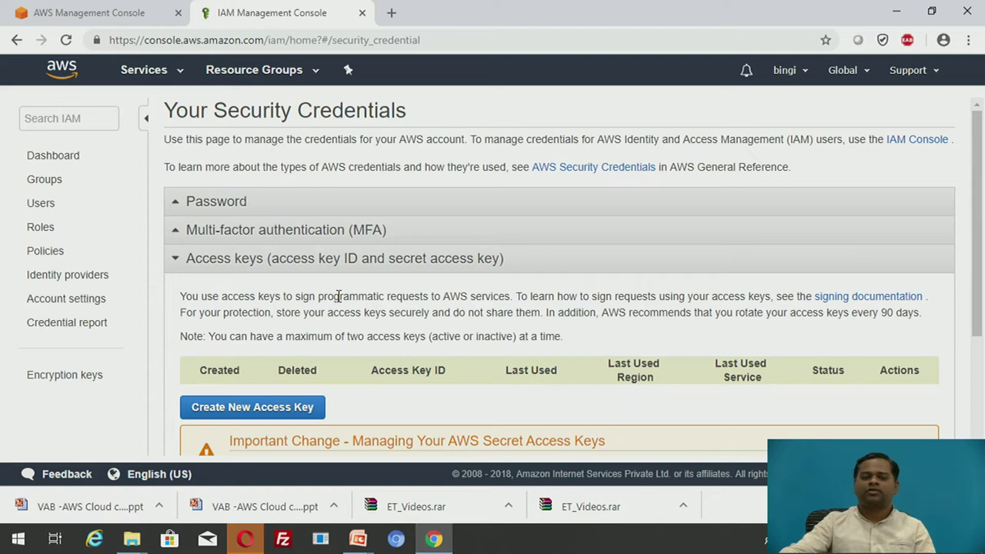
scroll(338, 298, "down", 2)
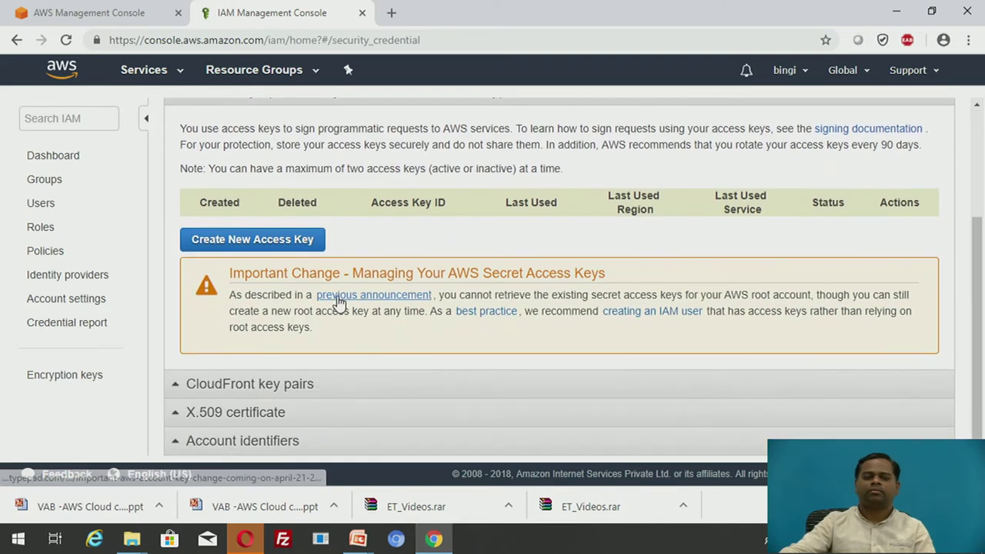
Expand the CloudFront key pairs, X.509 certificate and account identifiers sections, and highlight the AWS account ID and canonical user ID.
left_click(265, 389)
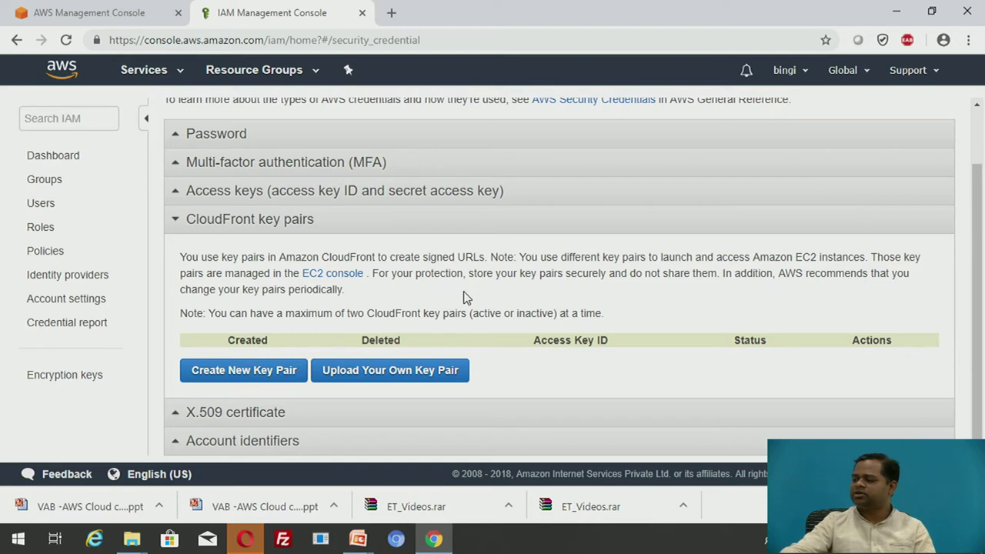
left_click(244, 415)
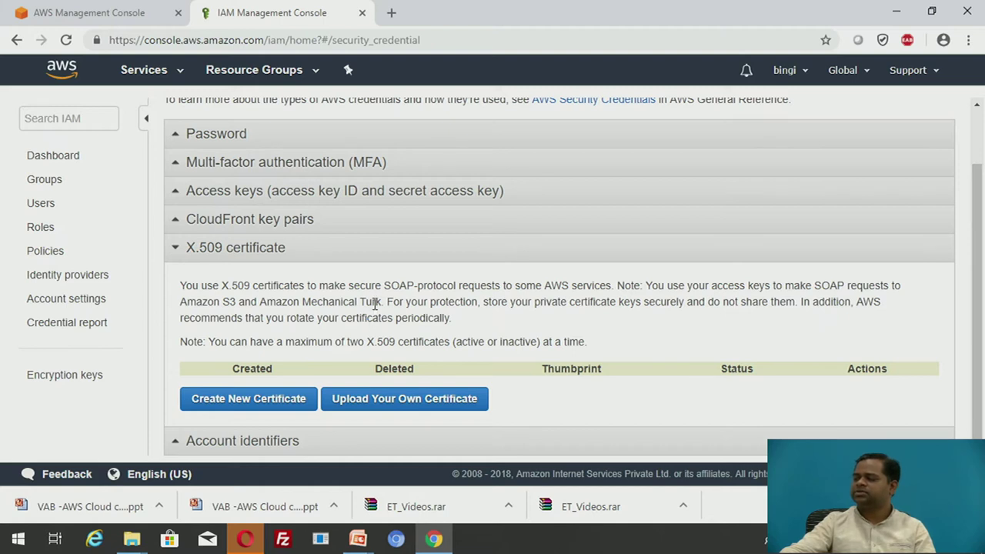
left_click(243, 443)
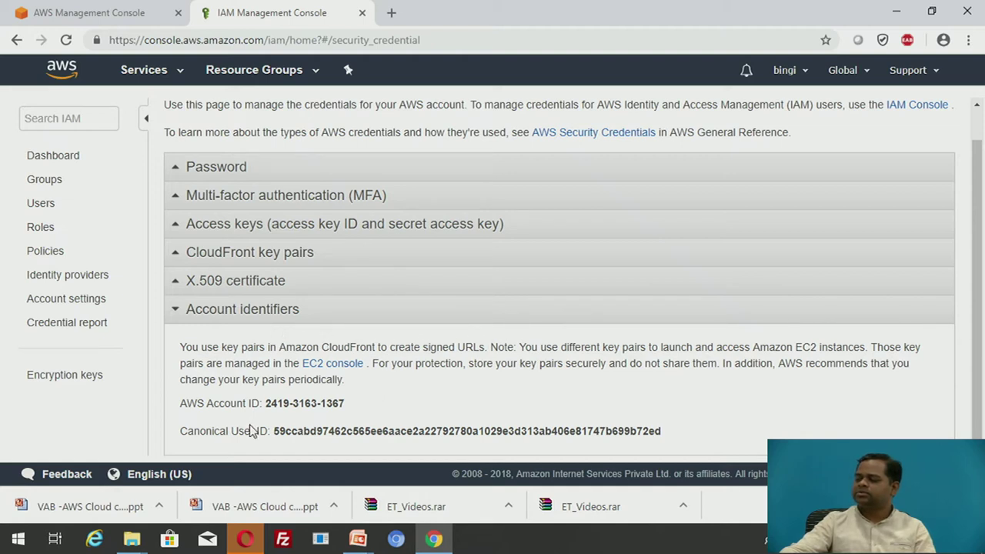
left_click_drag(179, 403, 354, 406)
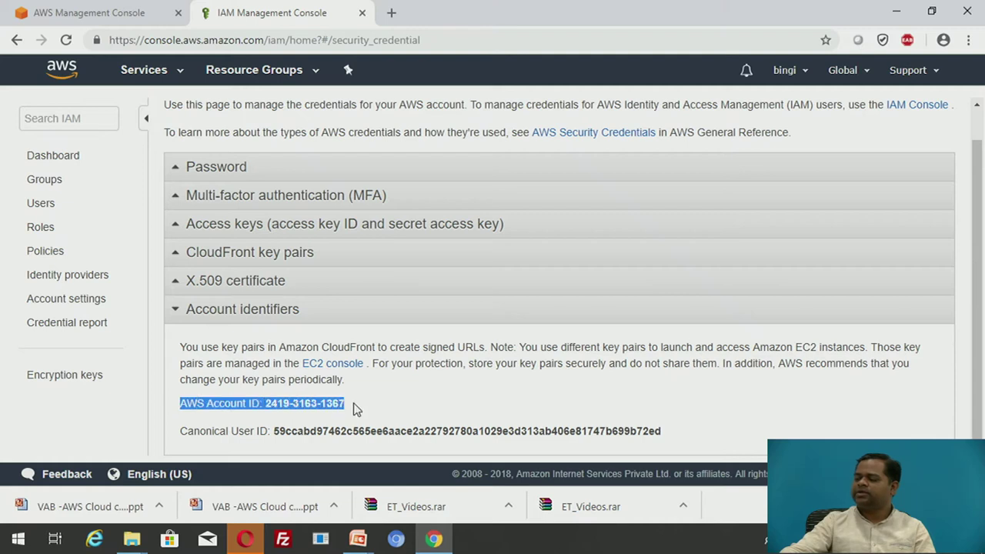
left_click_drag(178, 436, 676, 445)
scroll(399, 392, "up", 1)
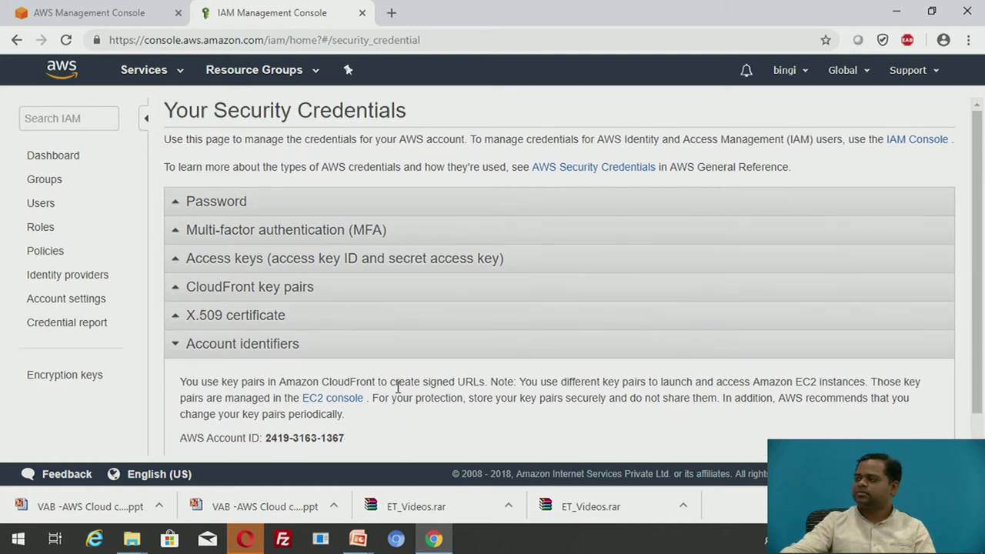
left_click(805, 80)
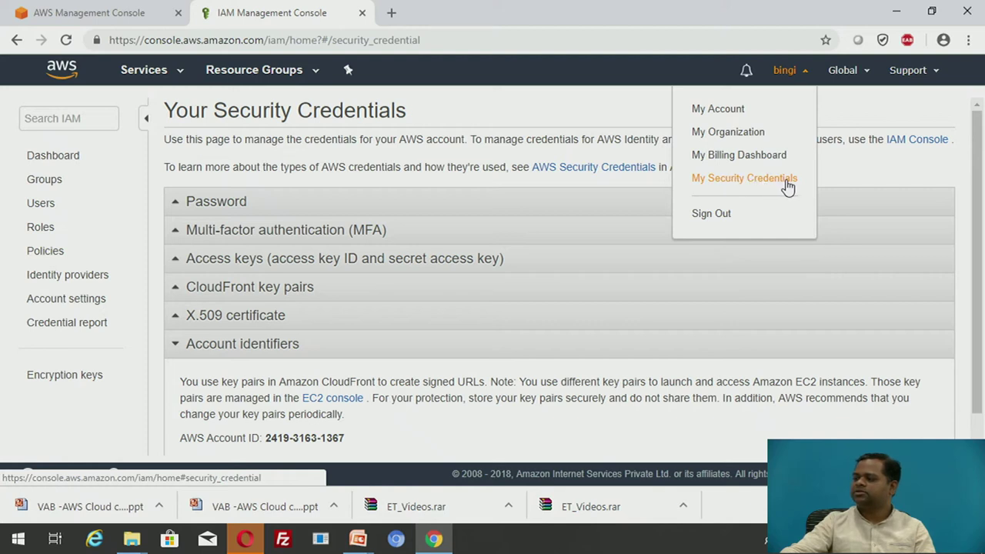
left_click(806, 75)
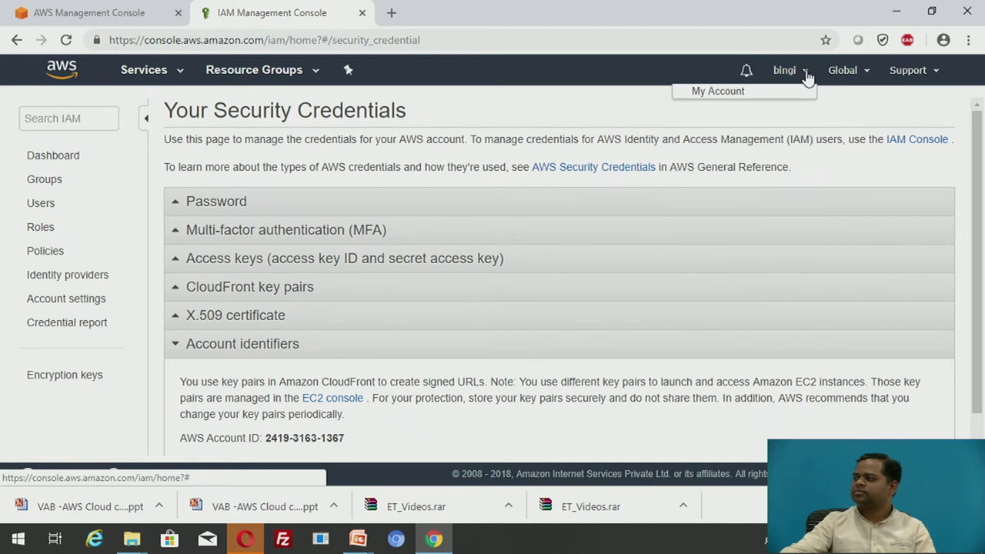
Open the Support Center and look through its support cases, recommended articles and videos, and Trusted Advisor summary.
left_click(935, 74)
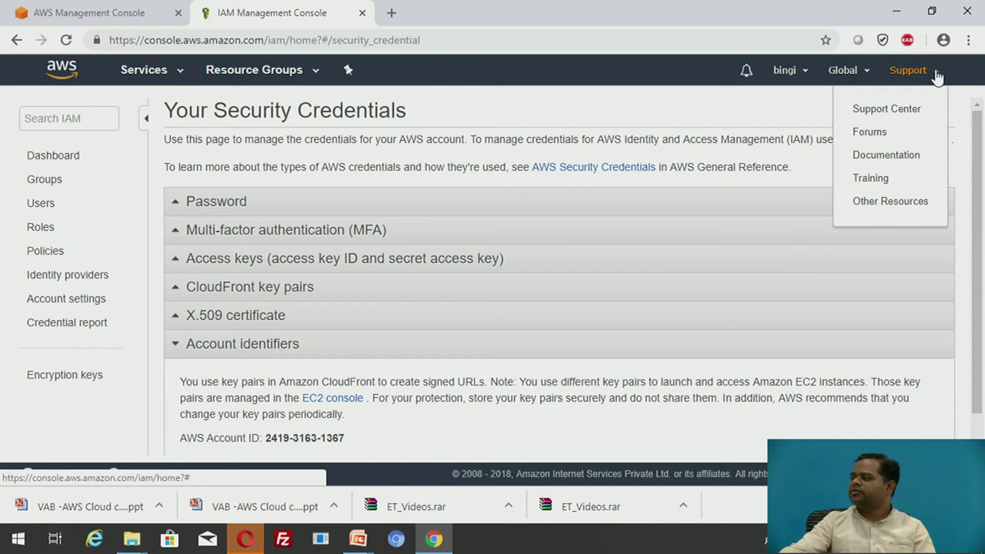
left_click(910, 115)
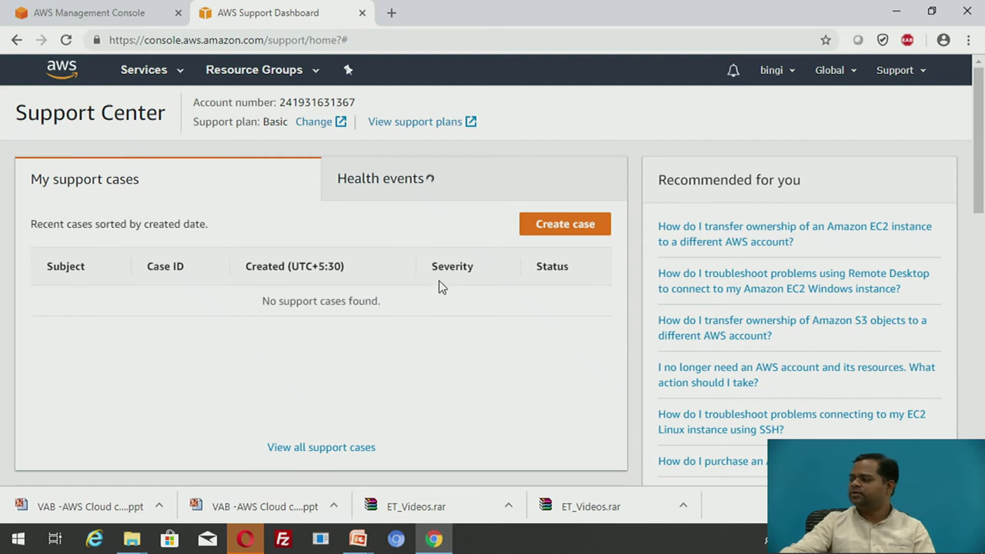
scroll(438, 284, "down", 1)
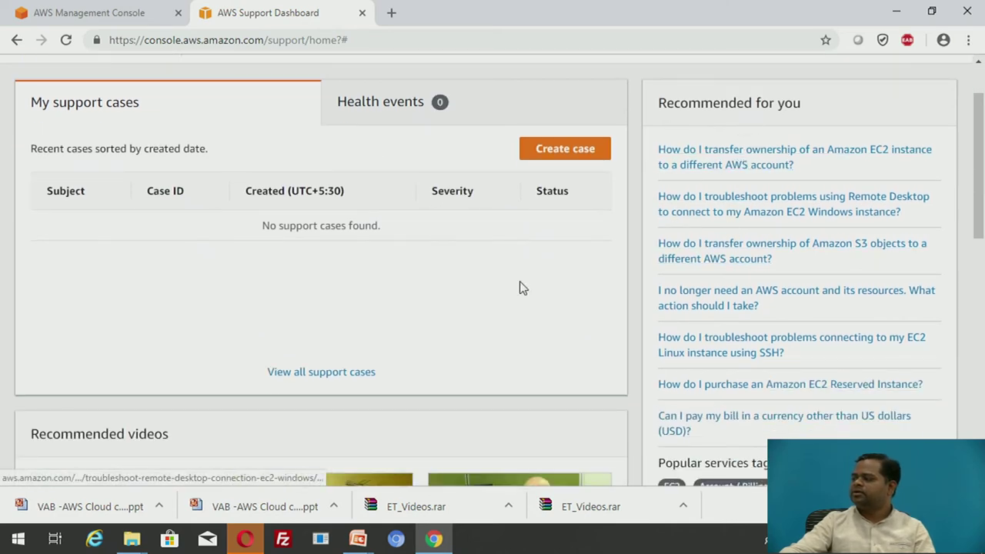
scroll(492, 296, "down", 2)
scroll(464, 309, "up", 3)
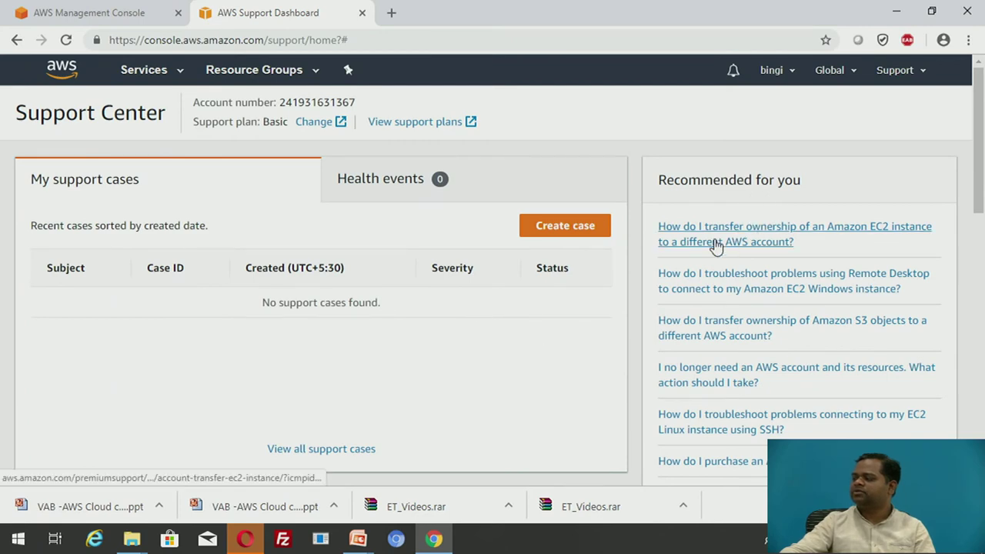
scroll(714, 243, "down", 4)
scroll(714, 243, "down", 2)
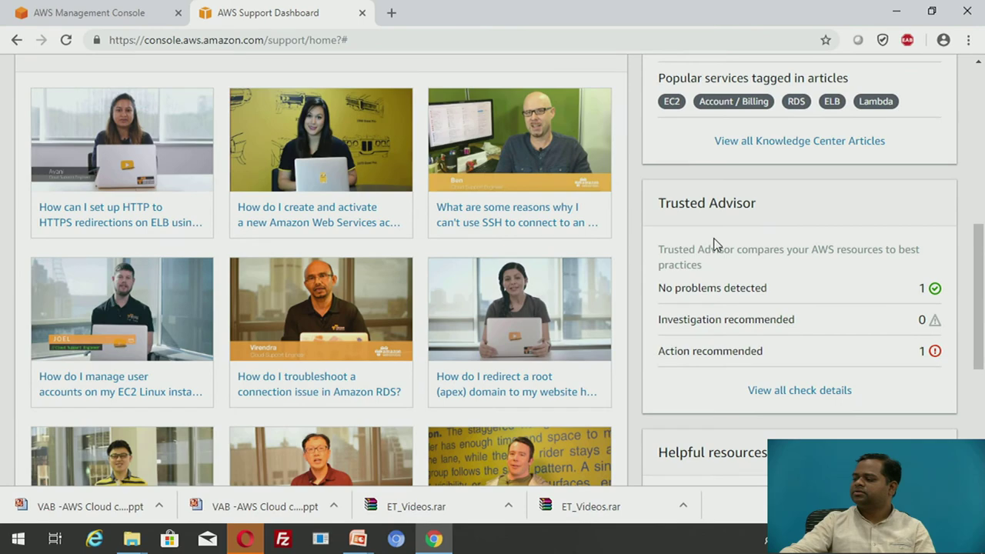
scroll(714, 243, "down", 2)
scroll(713, 243, "down", 2)
scroll(714, 243, "up", 10)
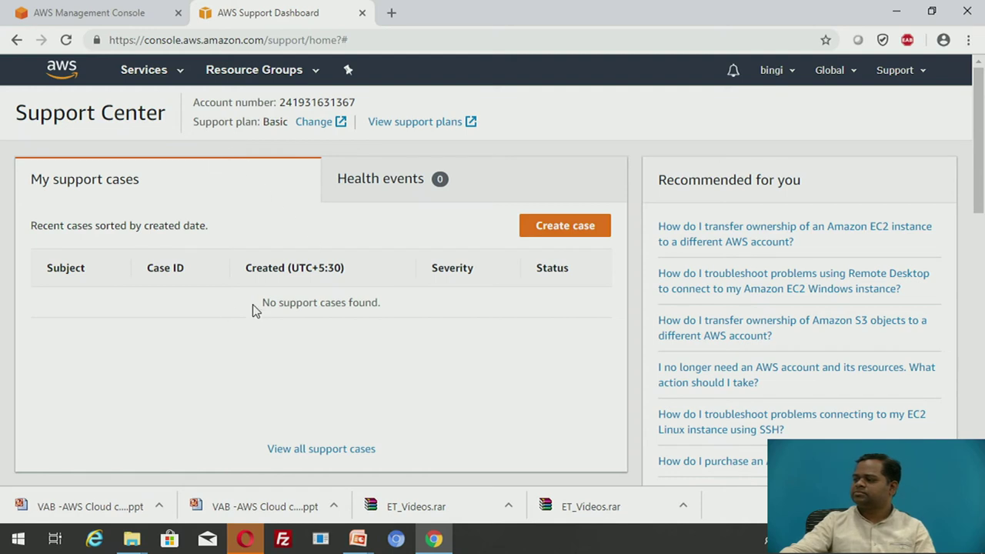
Switch to the running PowerPoint slide show with the "Think and Write" questions about AWS regions.
left_click(792, 77)
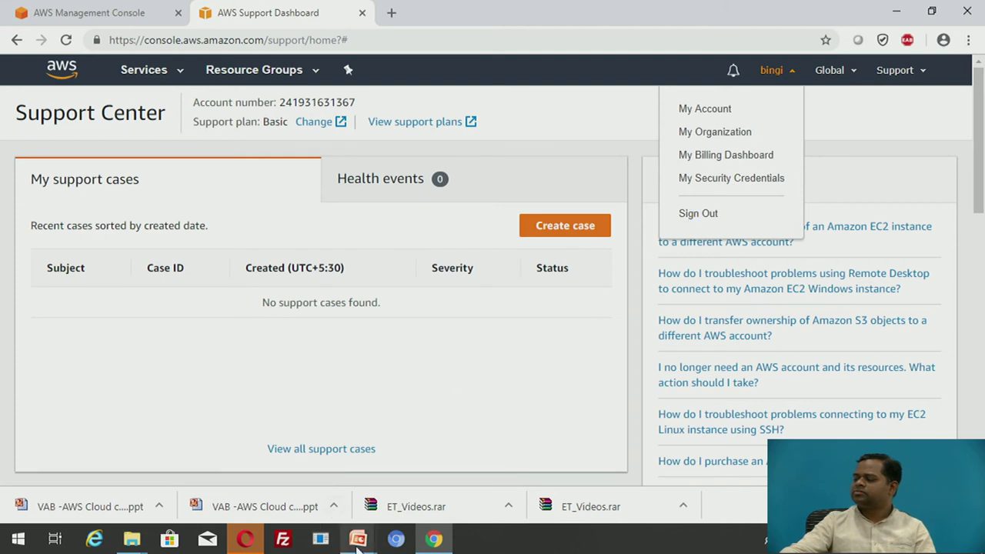
mouse_move(358, 547)
left_click(422, 433)
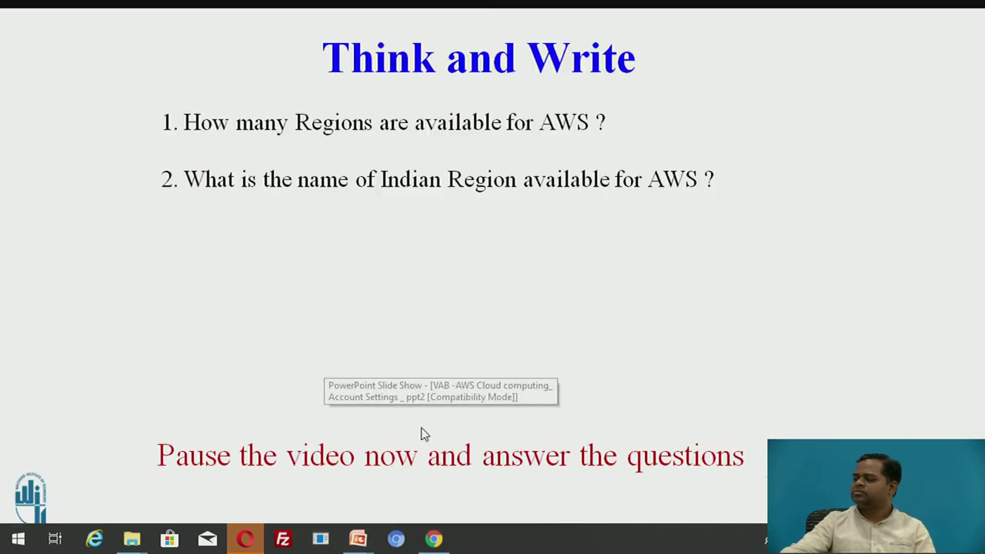